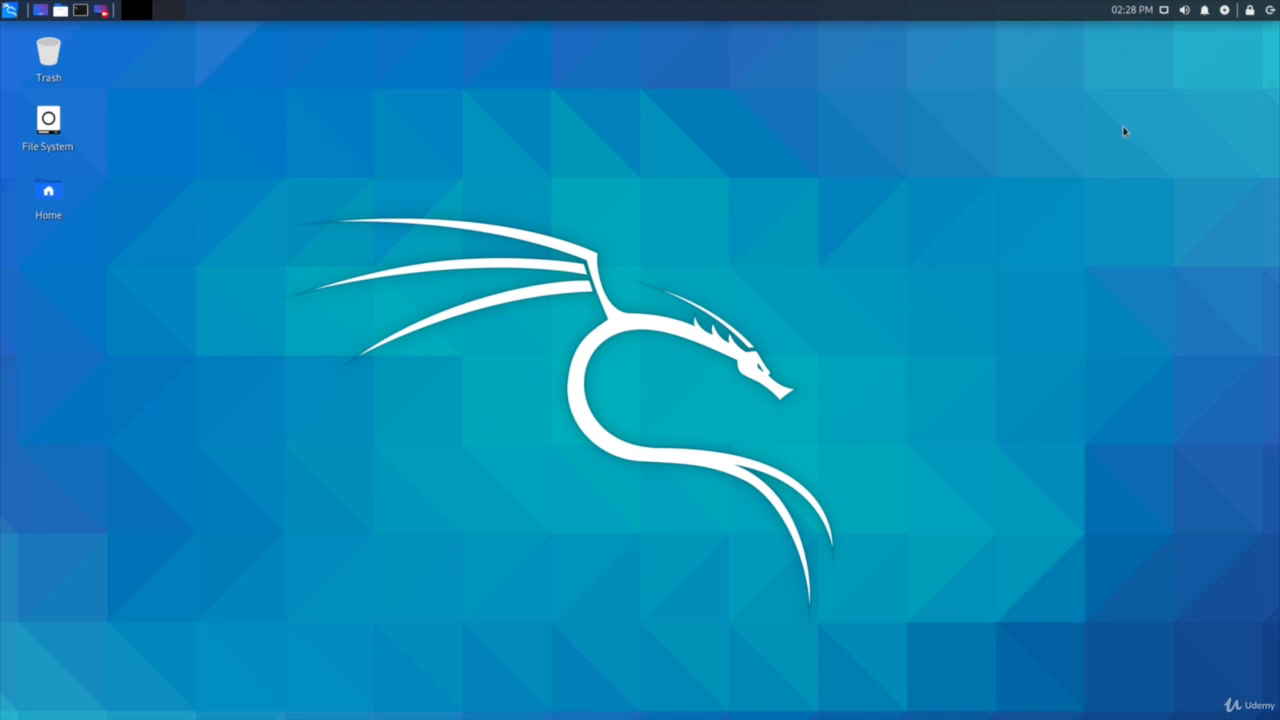
Step: Shut down the Kali virtual machine and set its memory to 3072 MB
click(1265, 11)
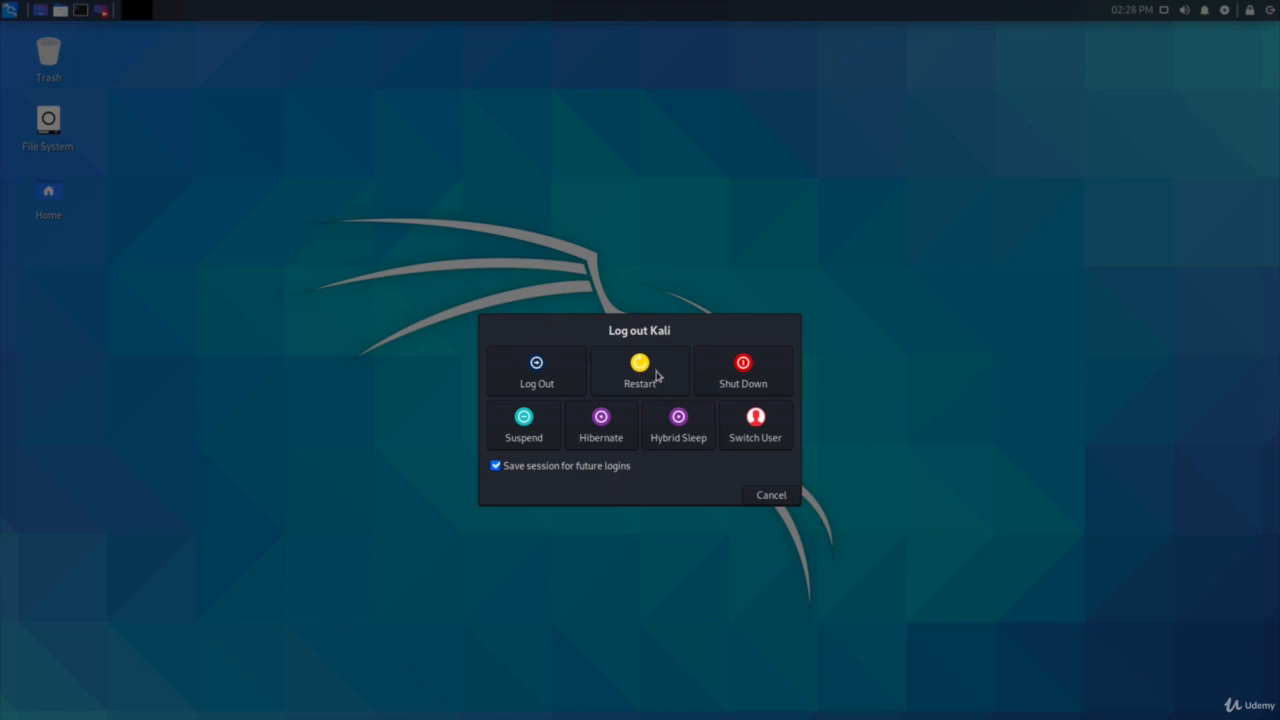
click(732, 380)
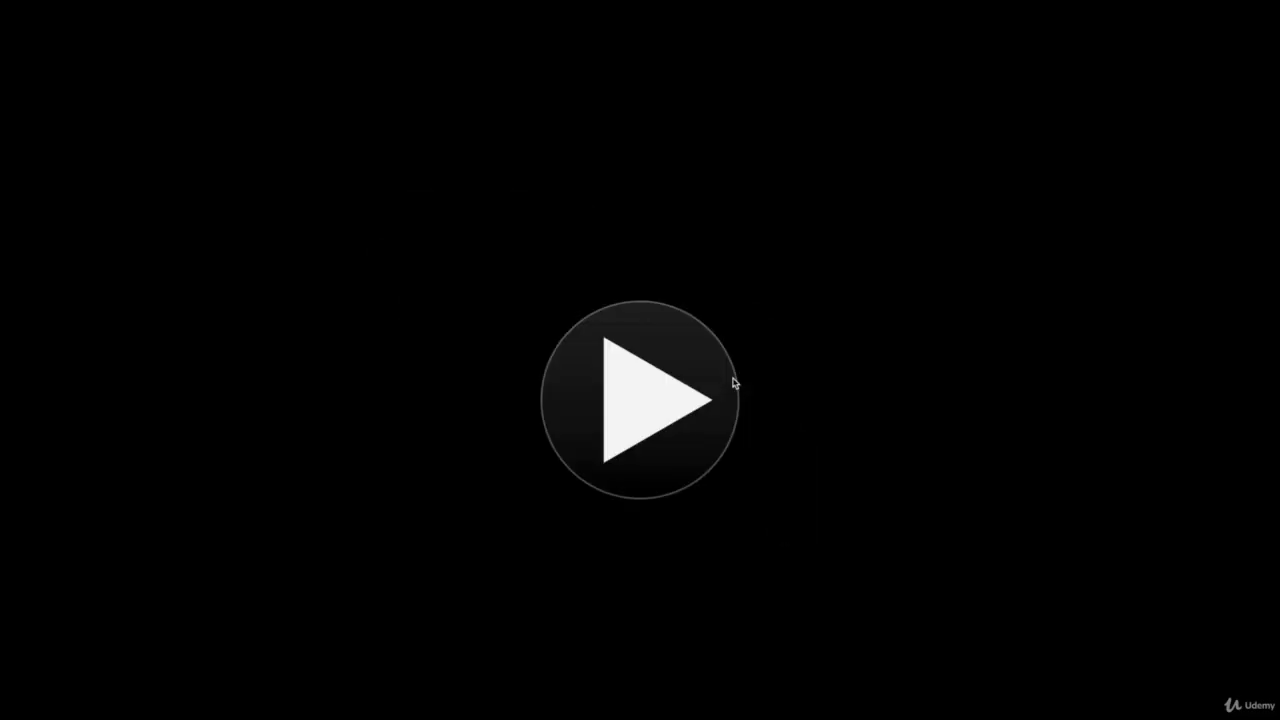
mouse_move(500, 4)
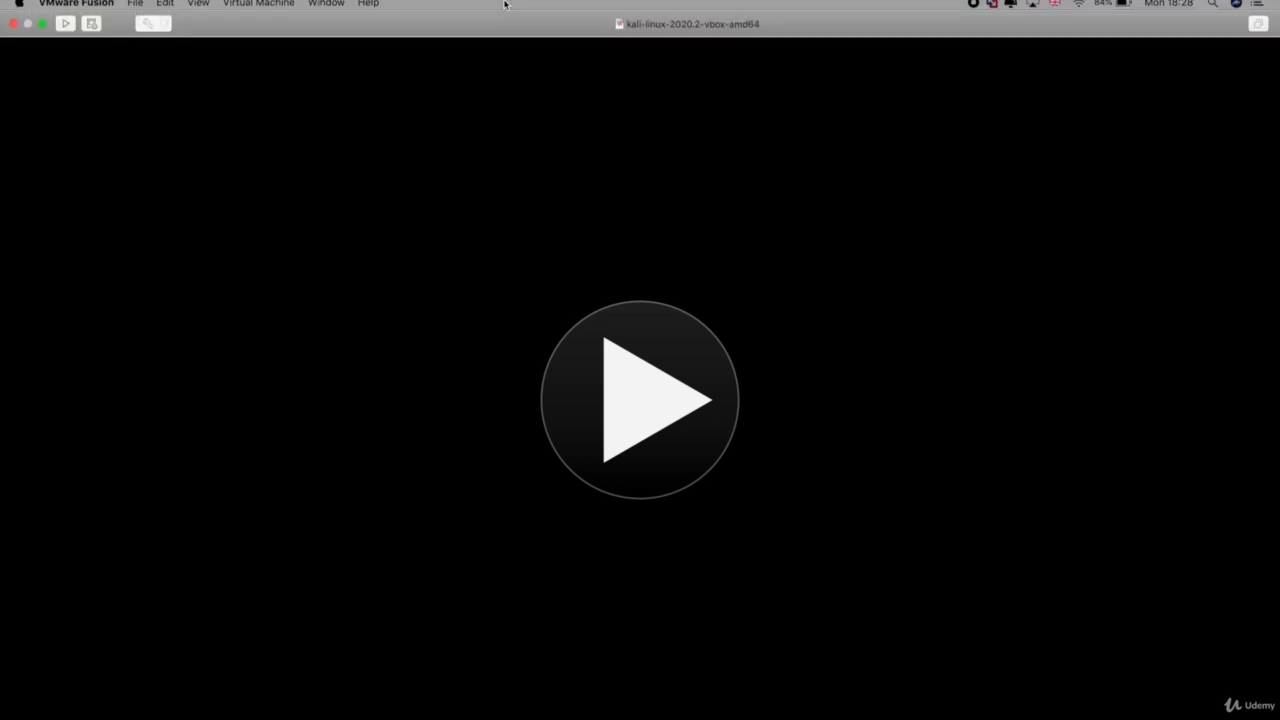
click(148, 29)
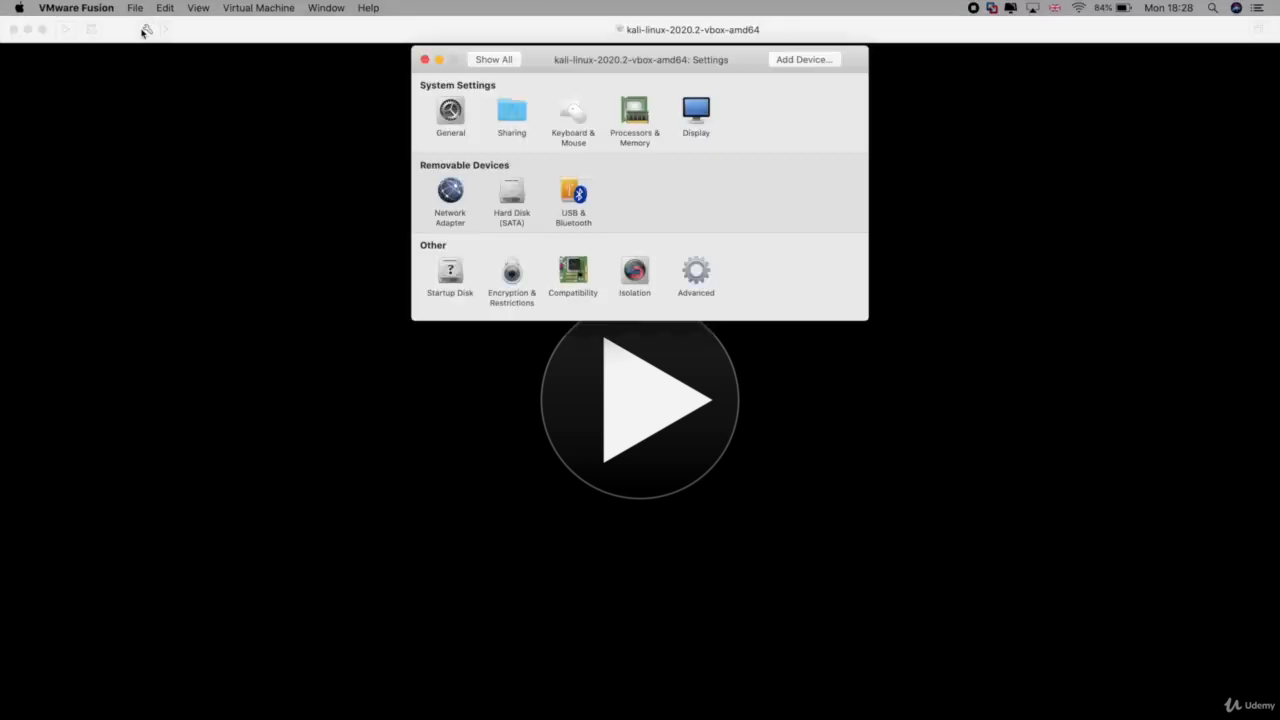
click(635, 124)
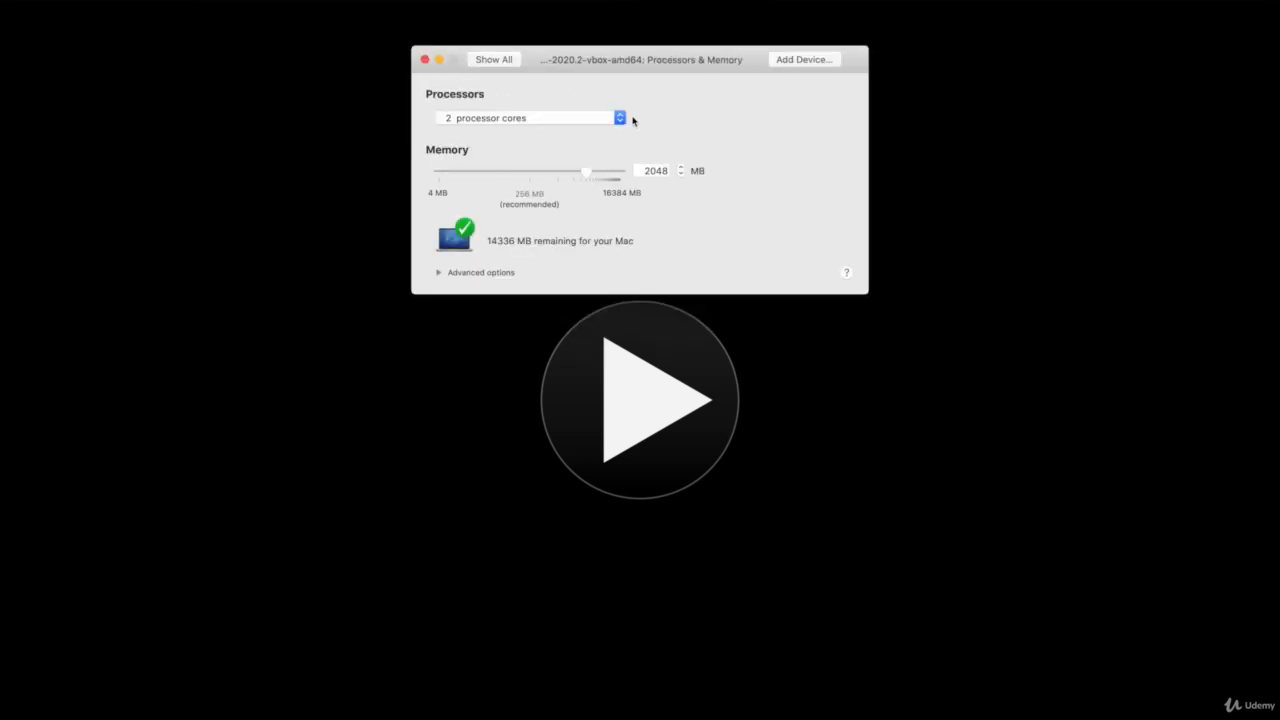
double_click(646, 169)
text(3072)
key(Tab)
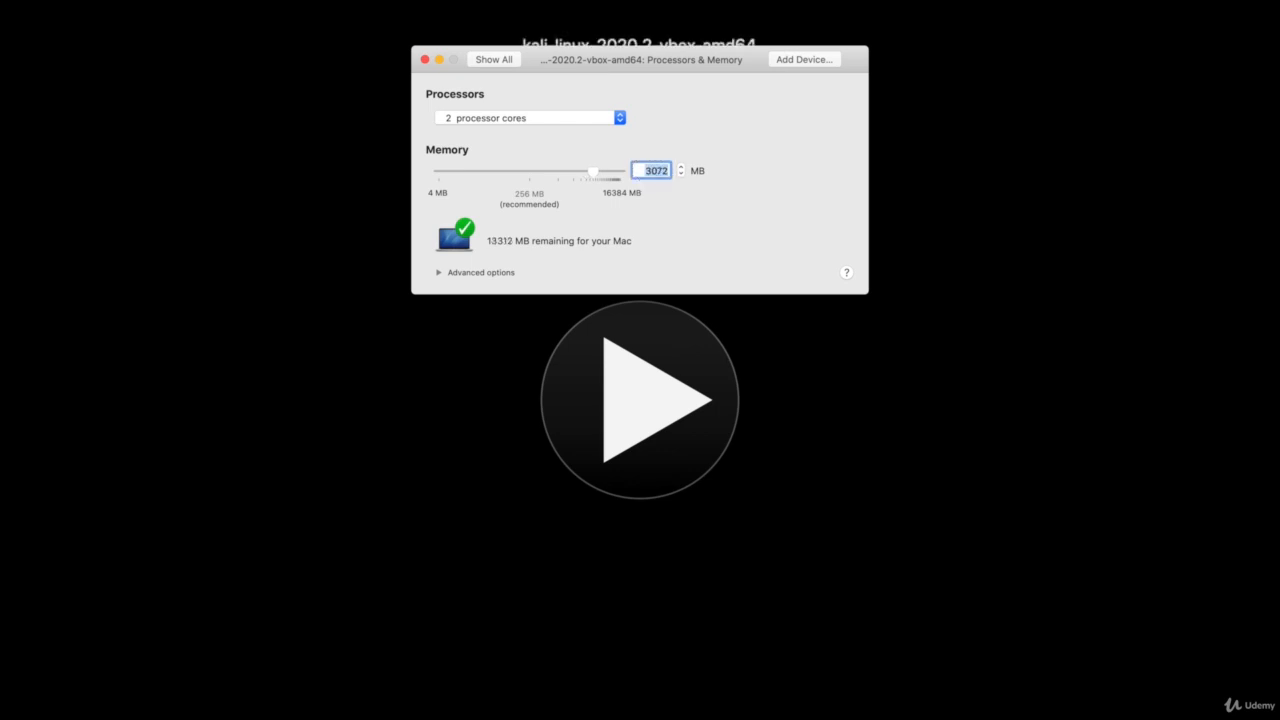
click(426, 61)
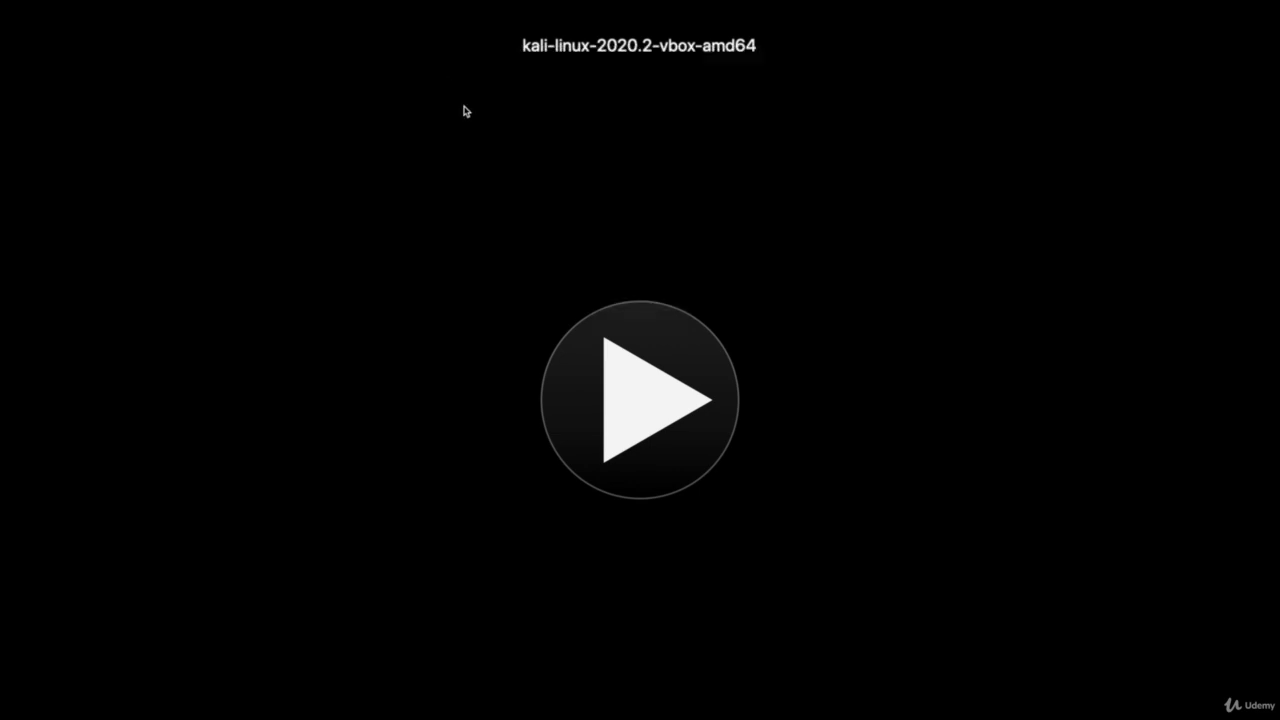
Step: Start the Kali virtual machine and configure its network adapter to use Share with my Mac
click(638, 375)
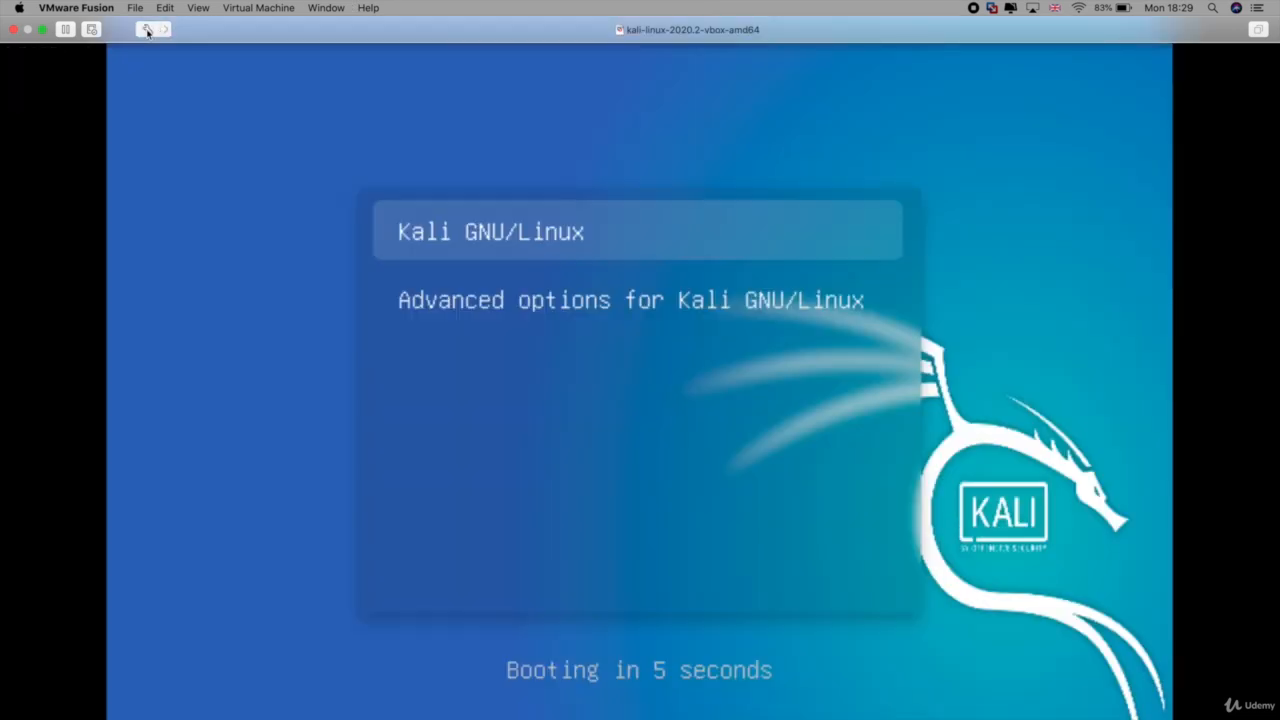
click(147, 31)
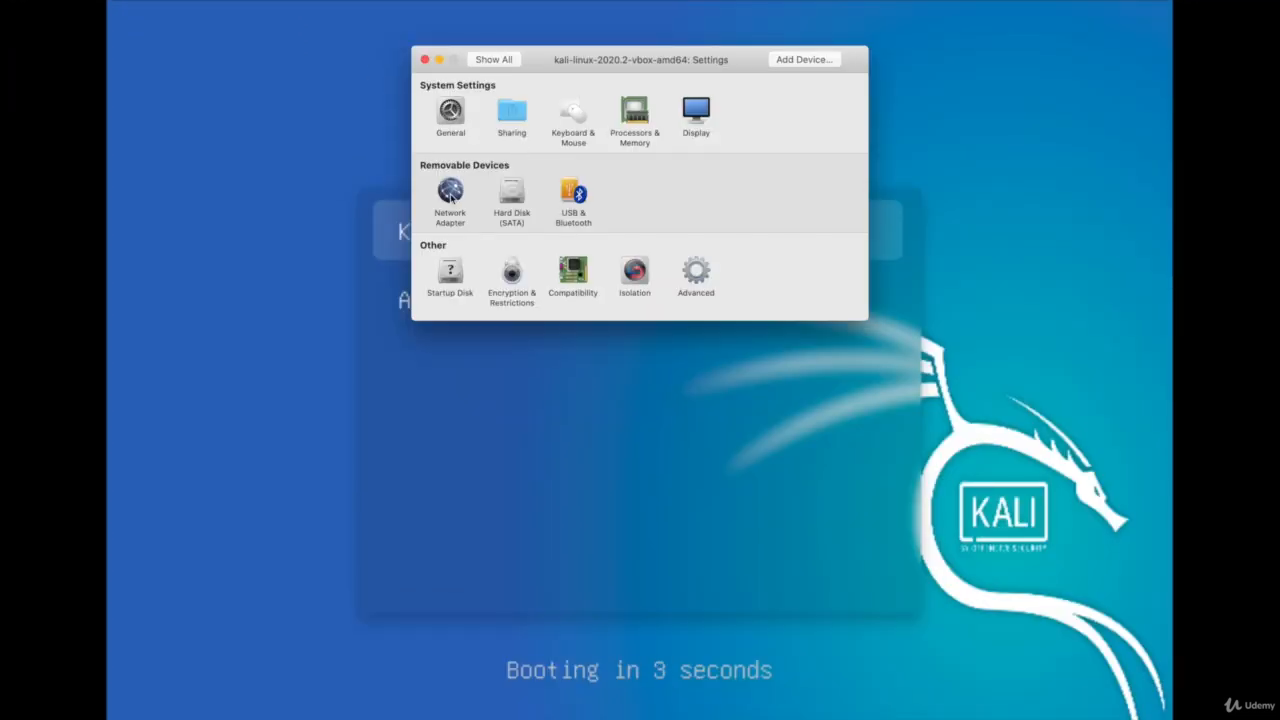
click(450, 194)
click(488, 153)
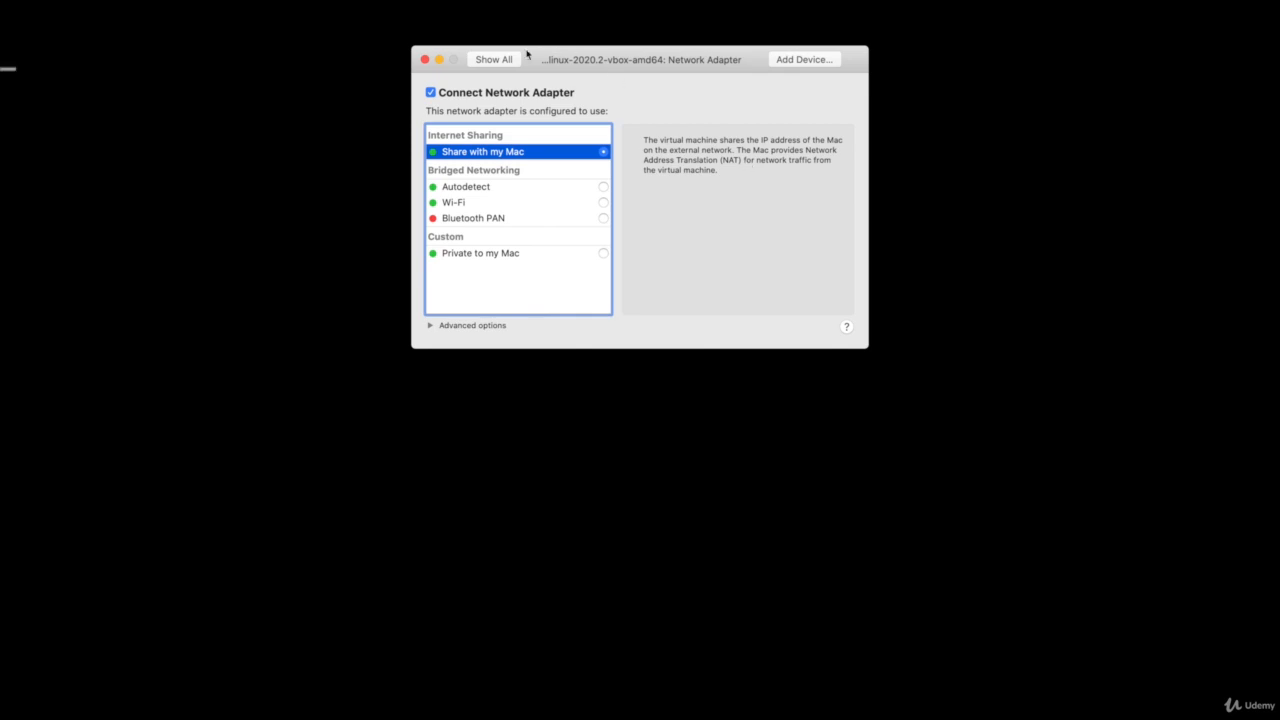
click(424, 59)
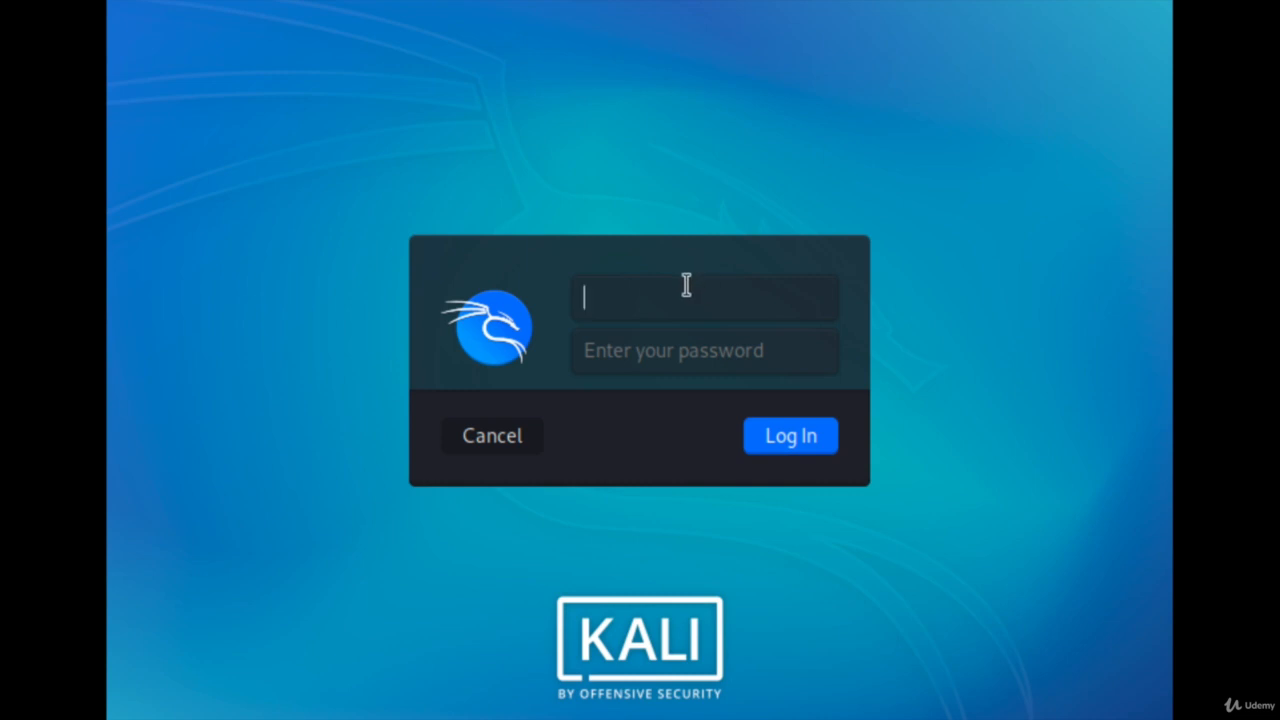
Step: Log in to the Kali desktop as user kali, entering the account password
text(kali)
key(Tab)
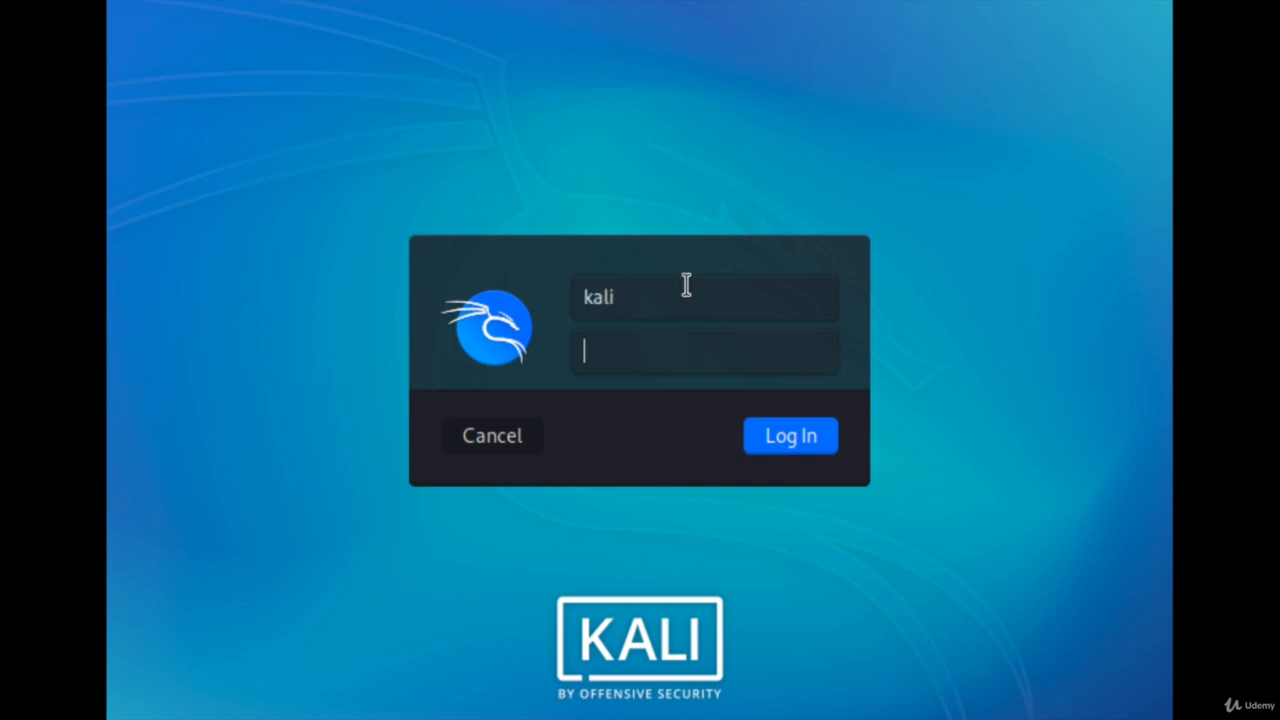
text(kali)
key(Return)
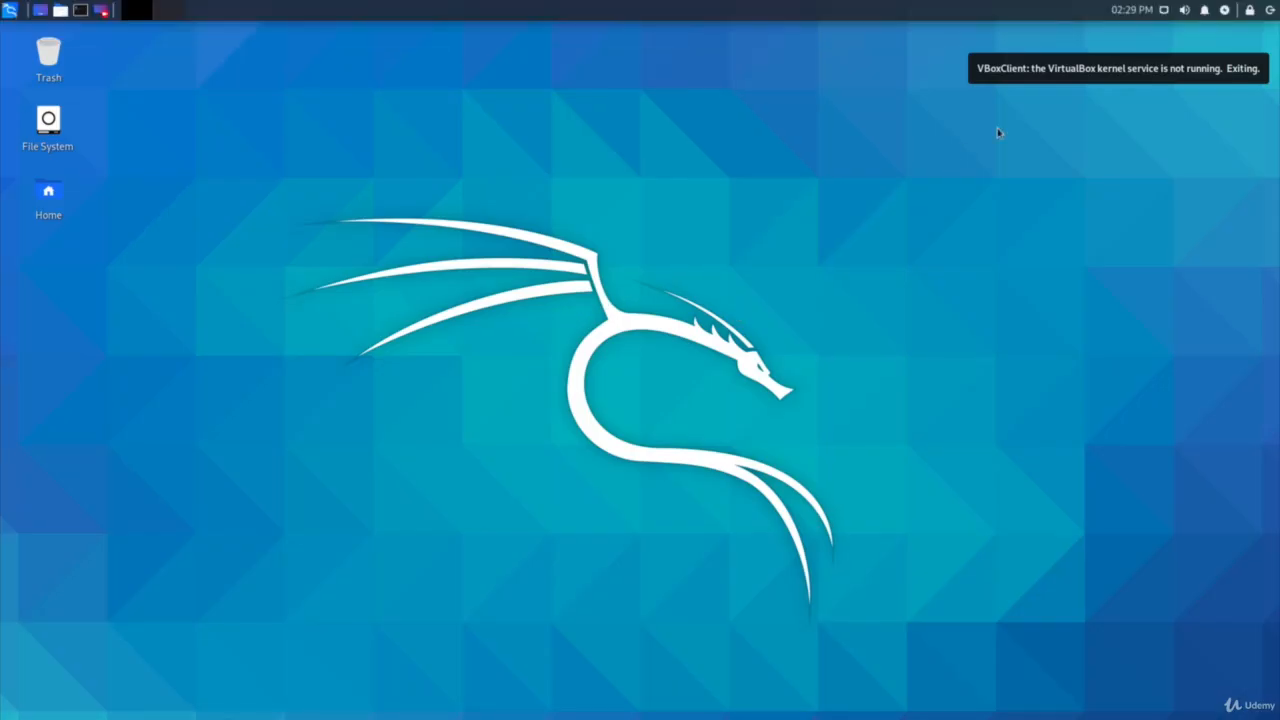
Step: Check the available Ethernet connections and open a terminal window
click(1163, 10)
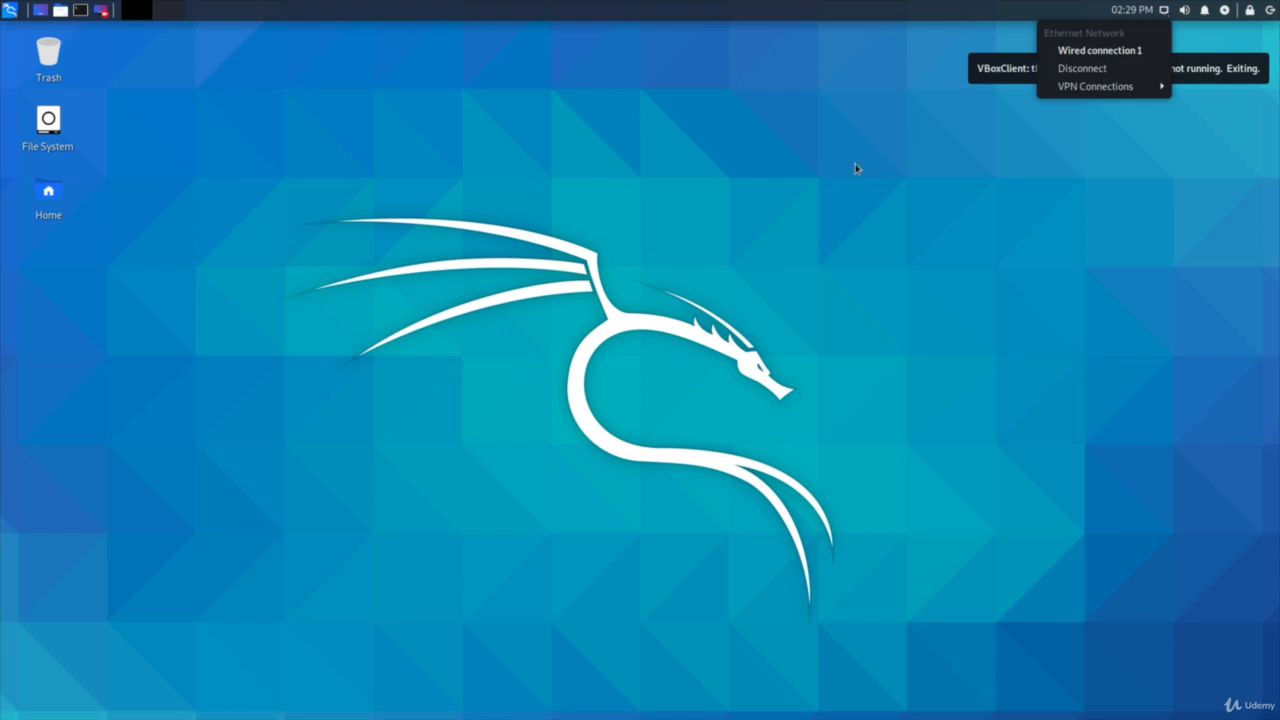
click(80, 12)
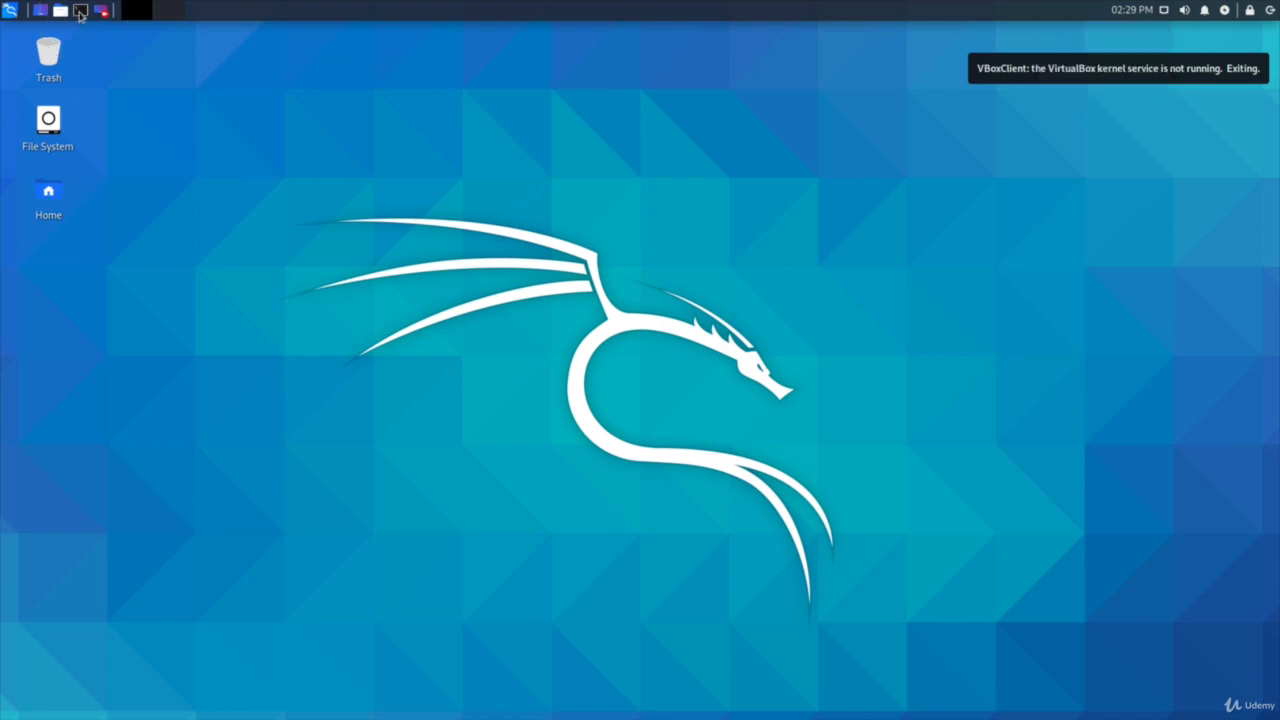
click(78, 12)
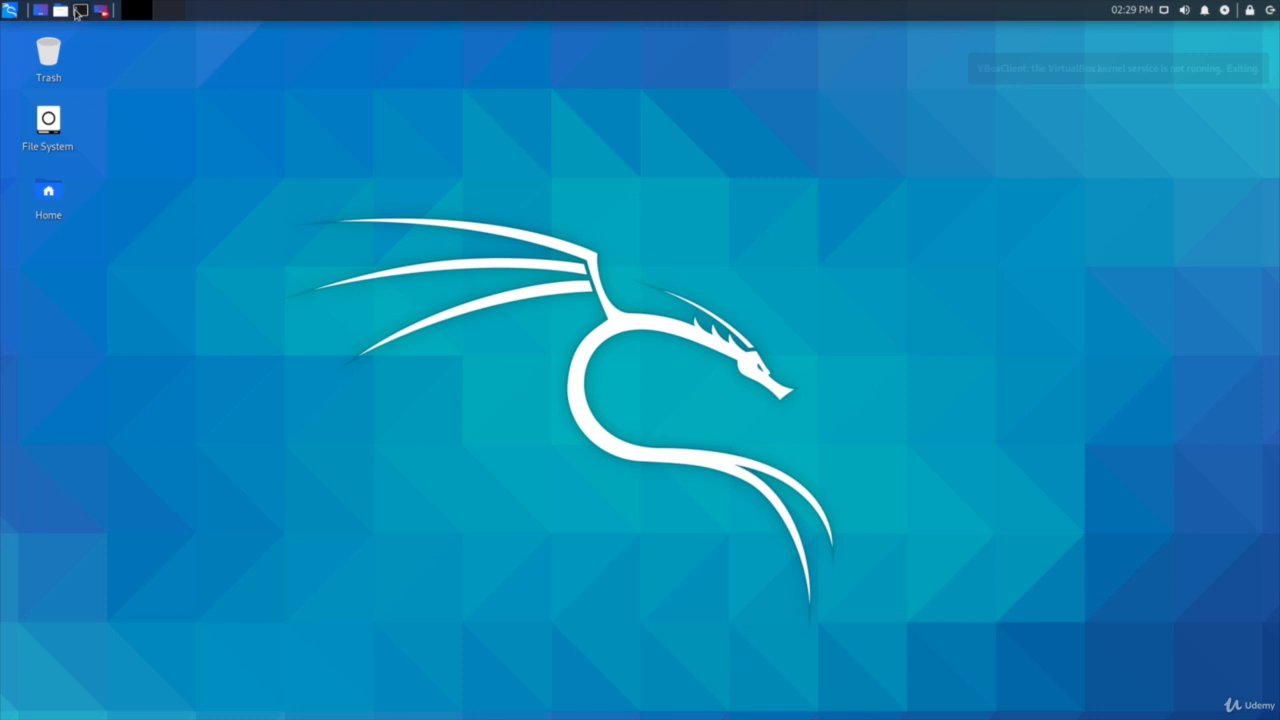
click(78, 12)
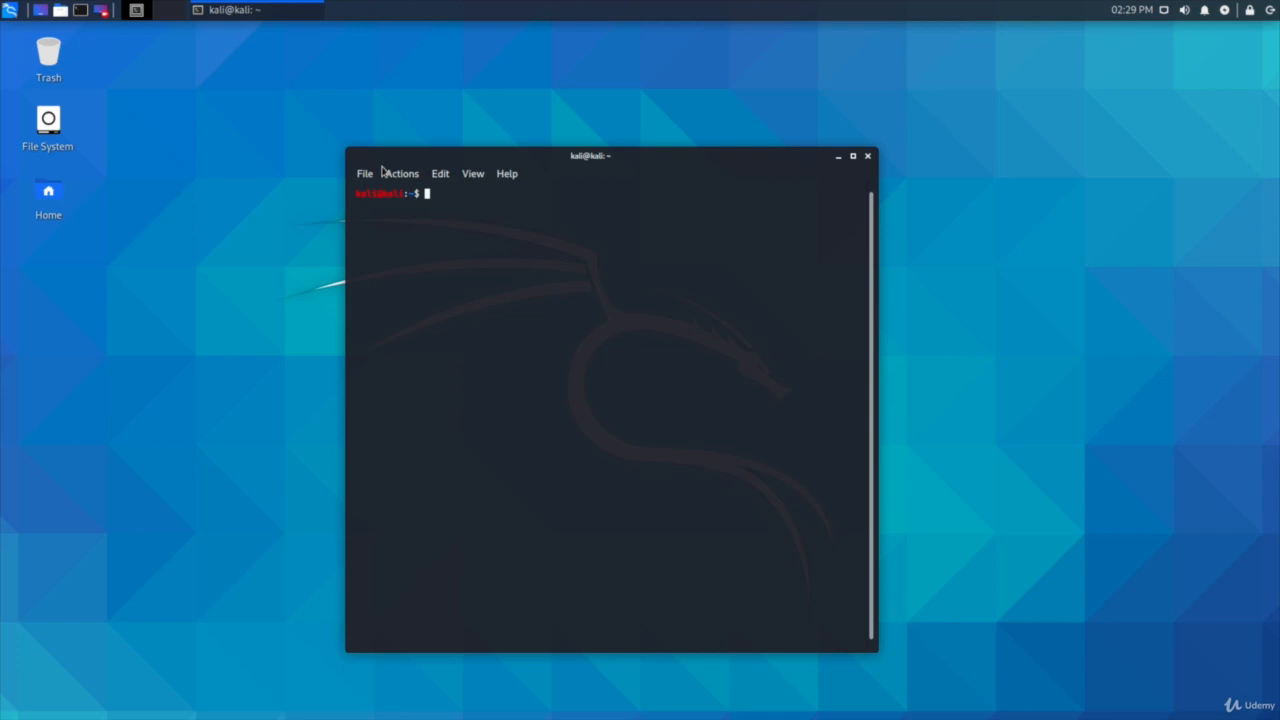
Step: Start the networking service with "sudo service networking start", supplying the sudo password
text(sudo service networkin)
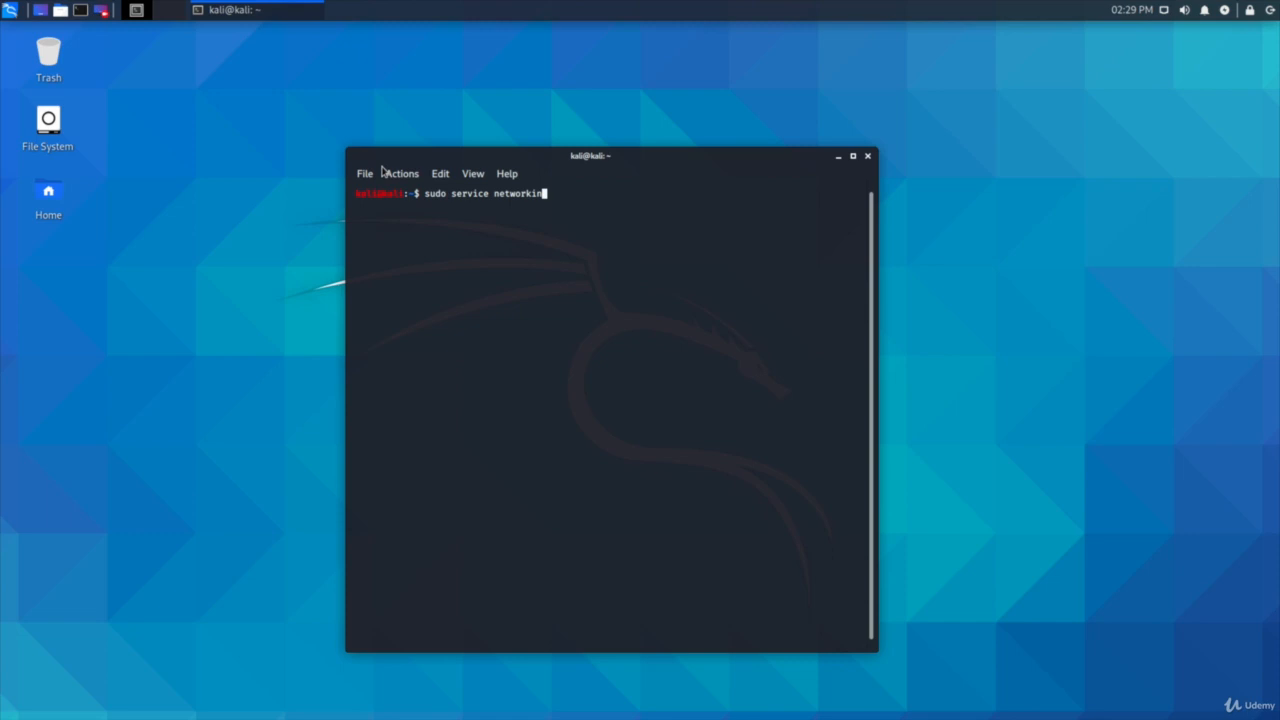
text(g)
key(Tab)
key(Tab)
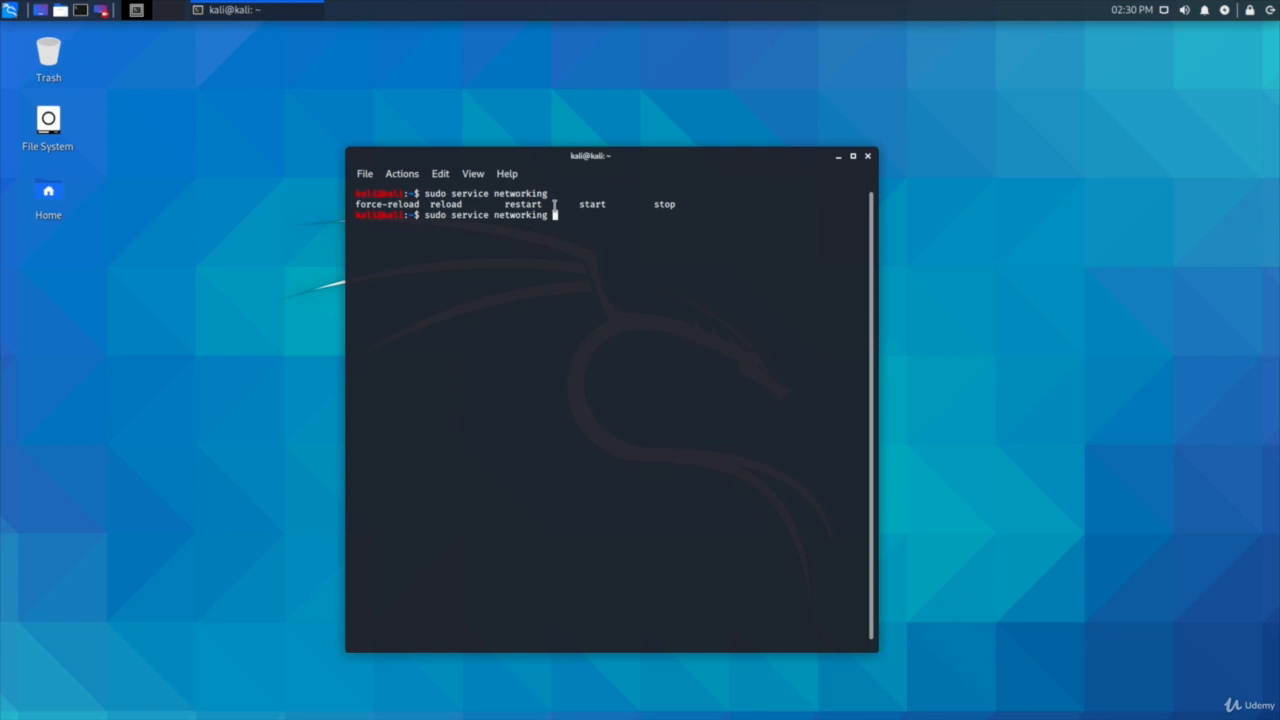
text(start)
key(Return)
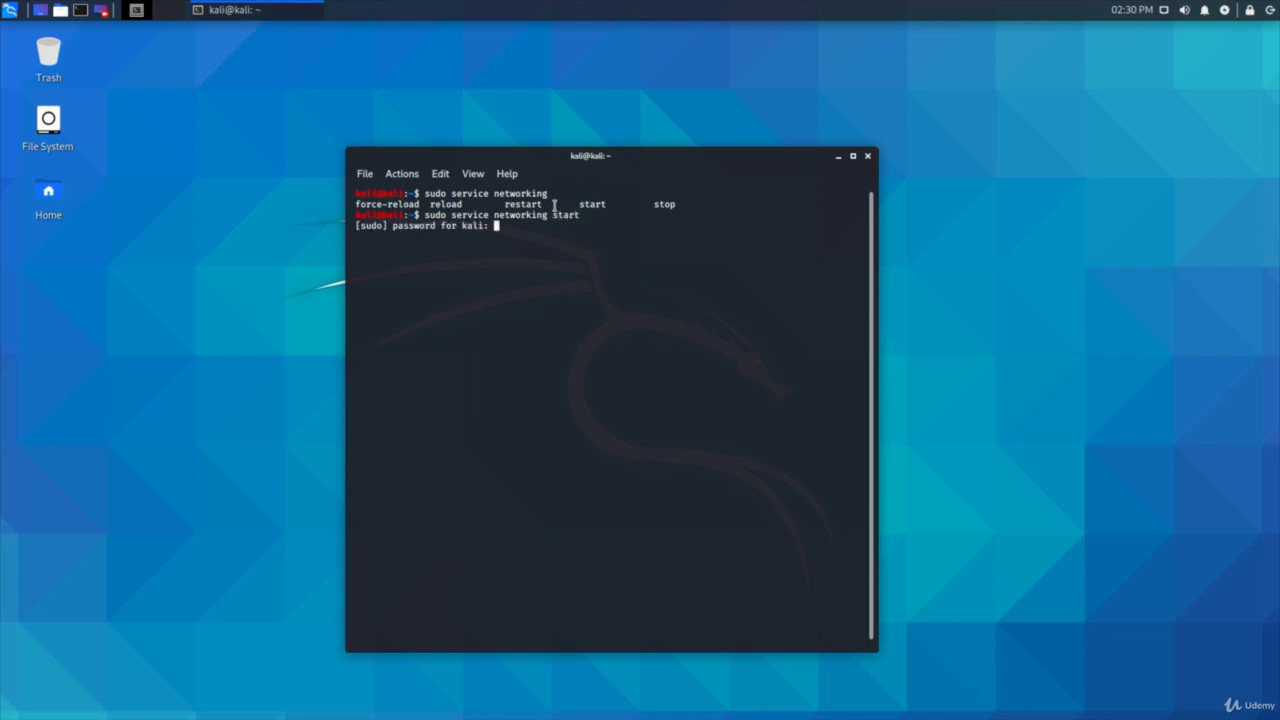
key(Return)
Step: Check the Ethernet connection list again and close the terminal window
click(1164, 11)
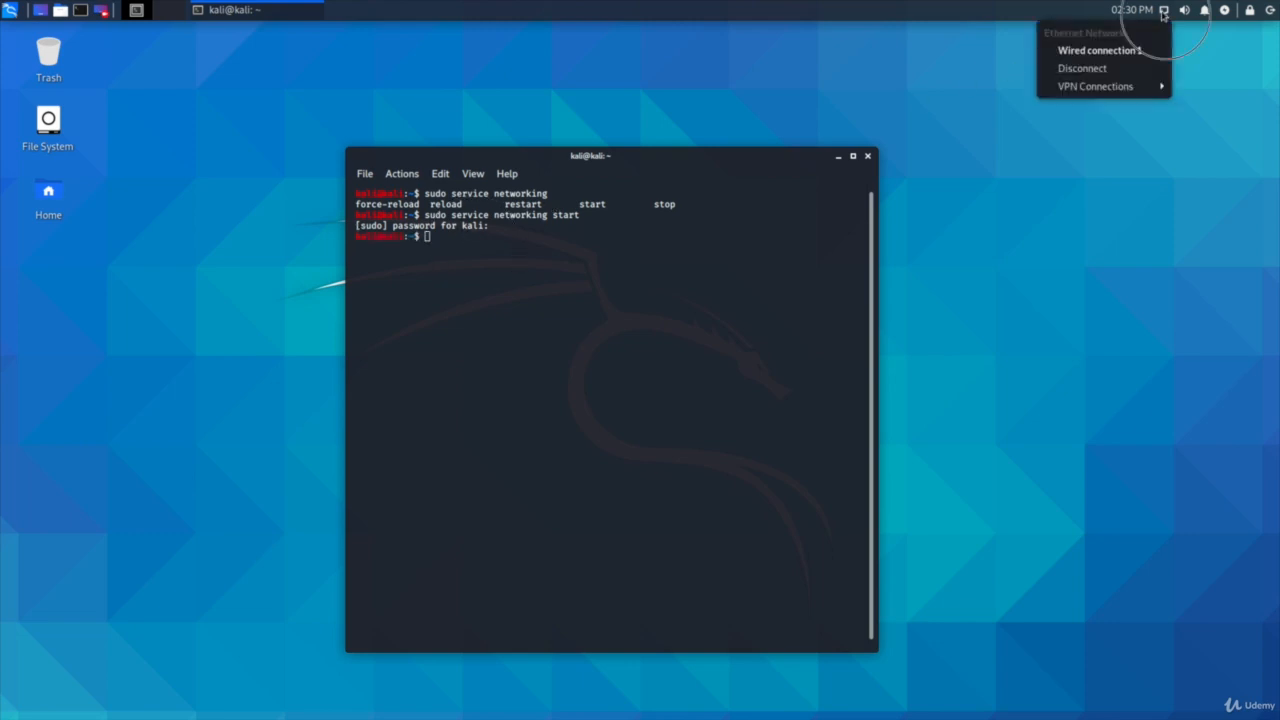
click(866, 155)
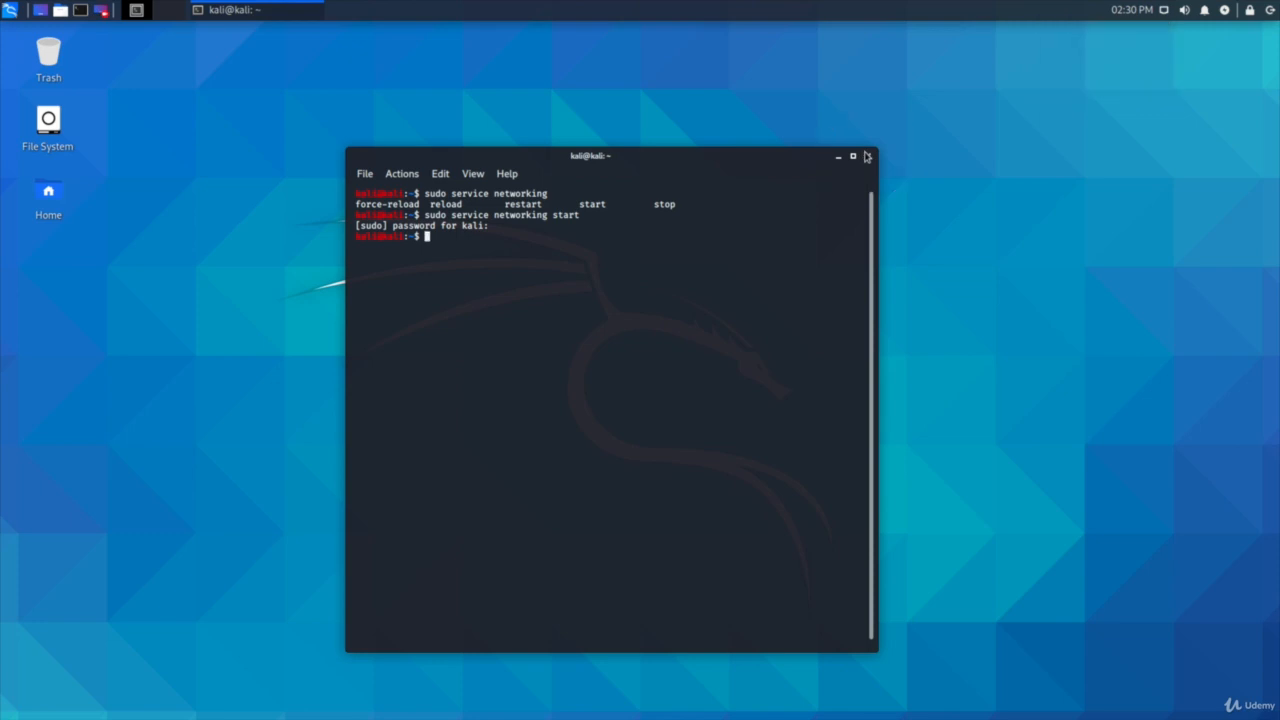
click(866, 156)
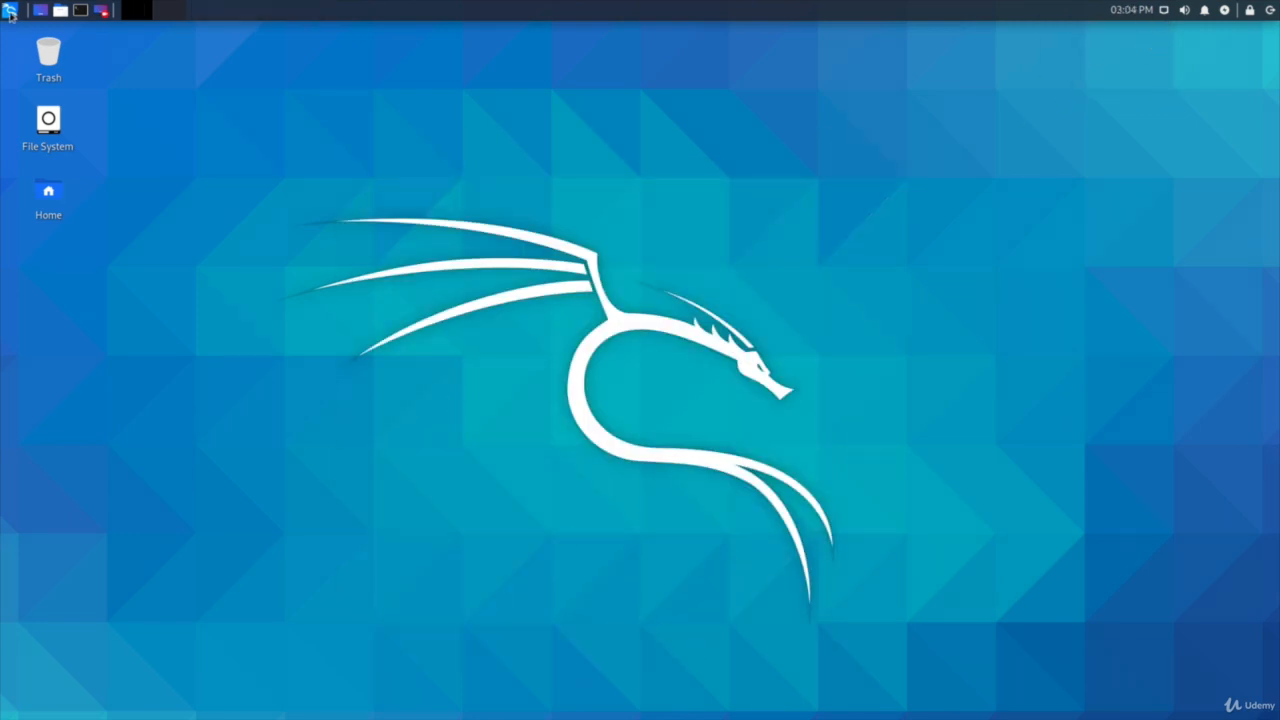
click(10, 12)
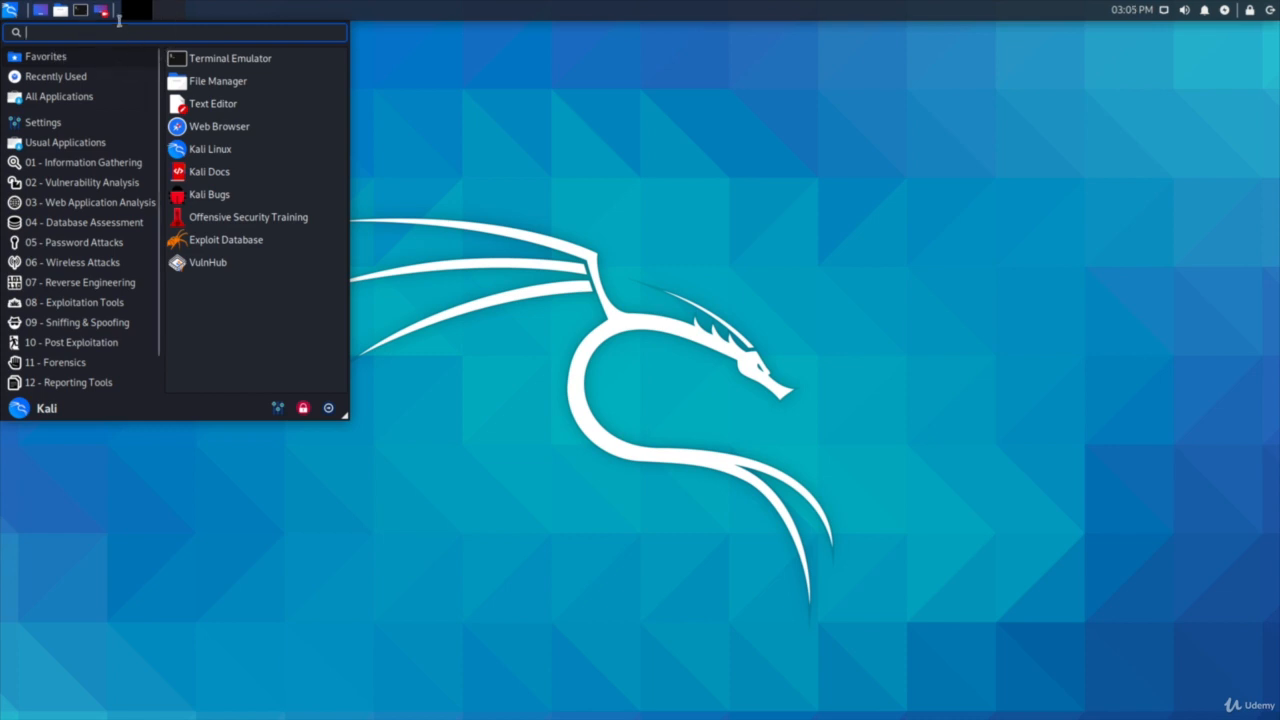
text(netw)
click(119, 62)
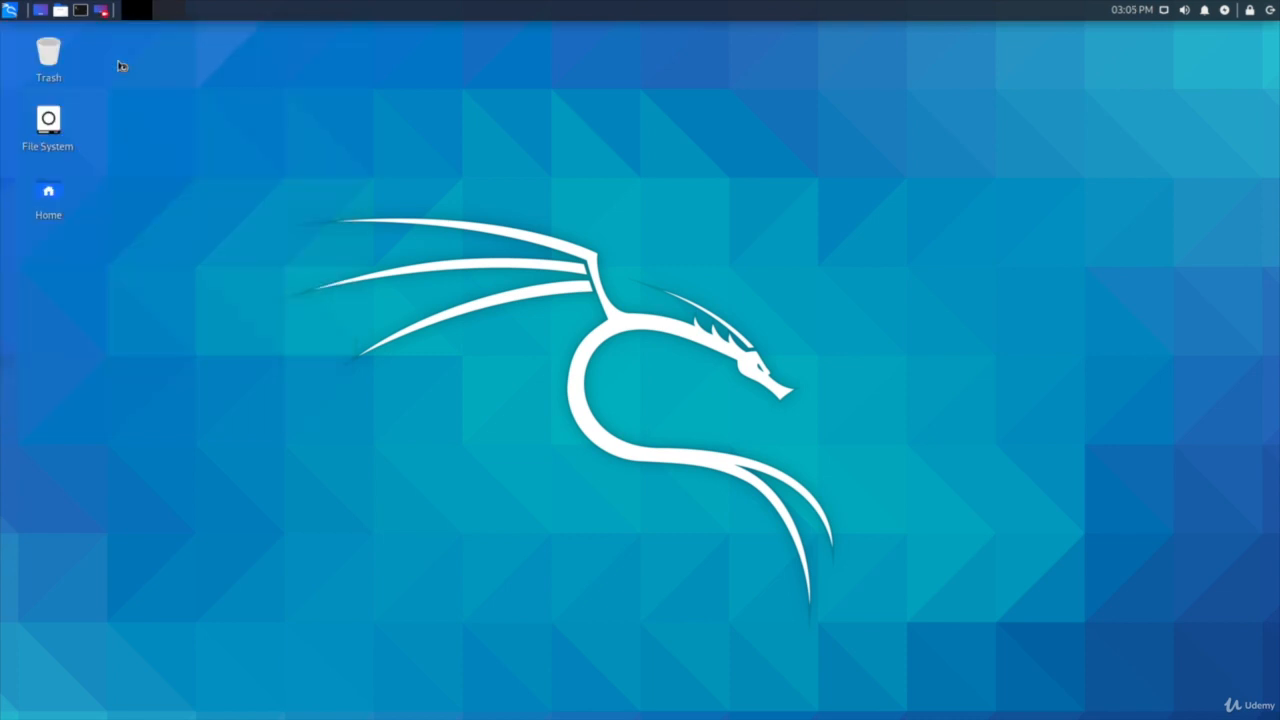
click(828, 289)
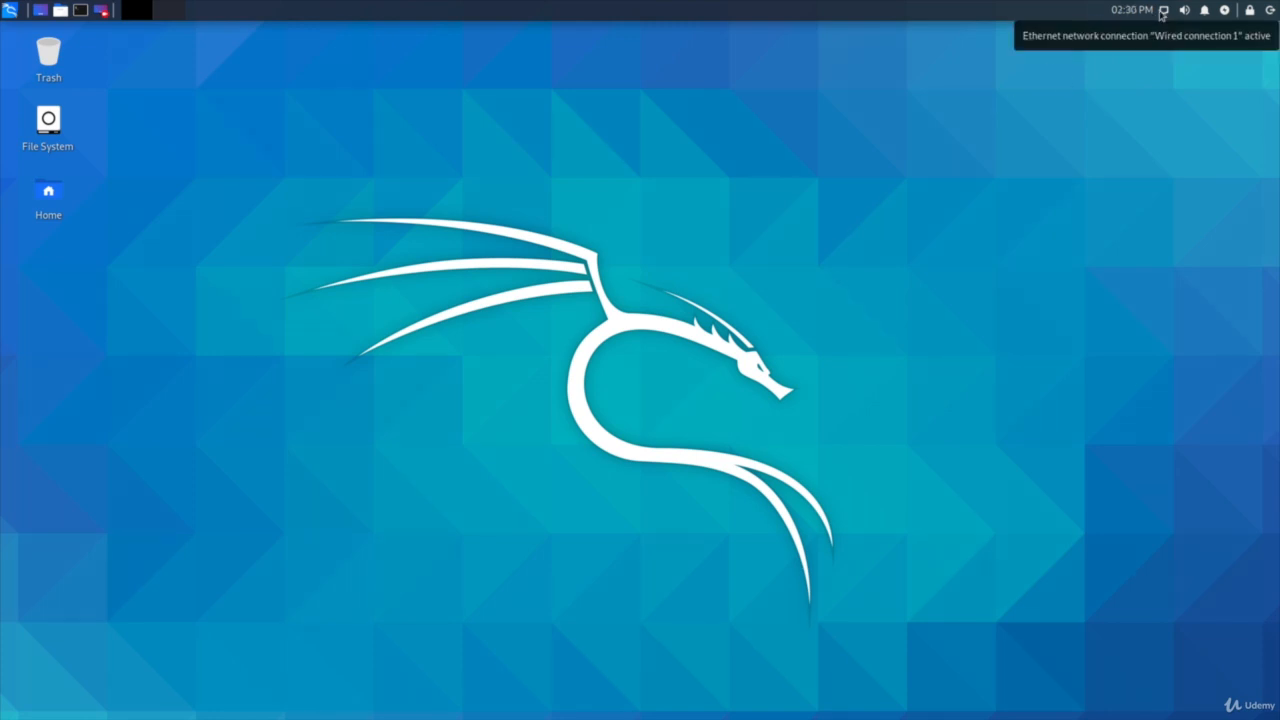
Step: Edit Wired connection 1 in the network connections and set its IPv4 method to Manual
click(1163, 12)
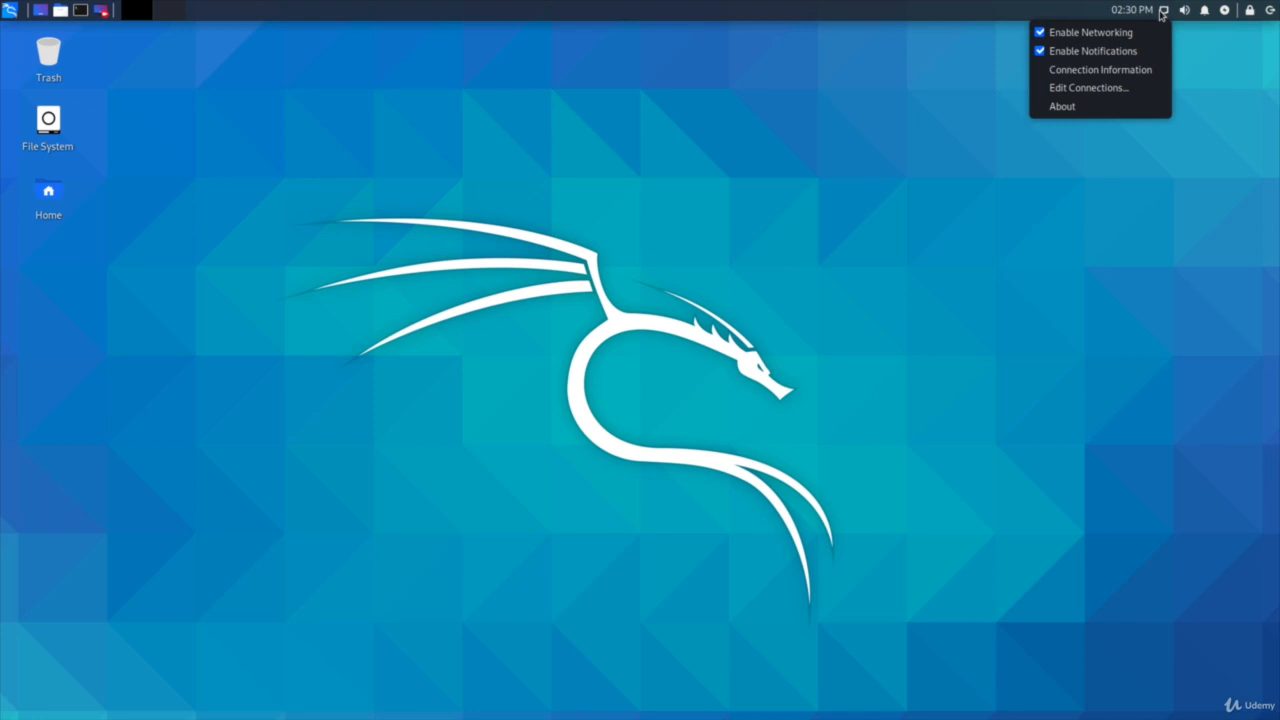
click(1084, 87)
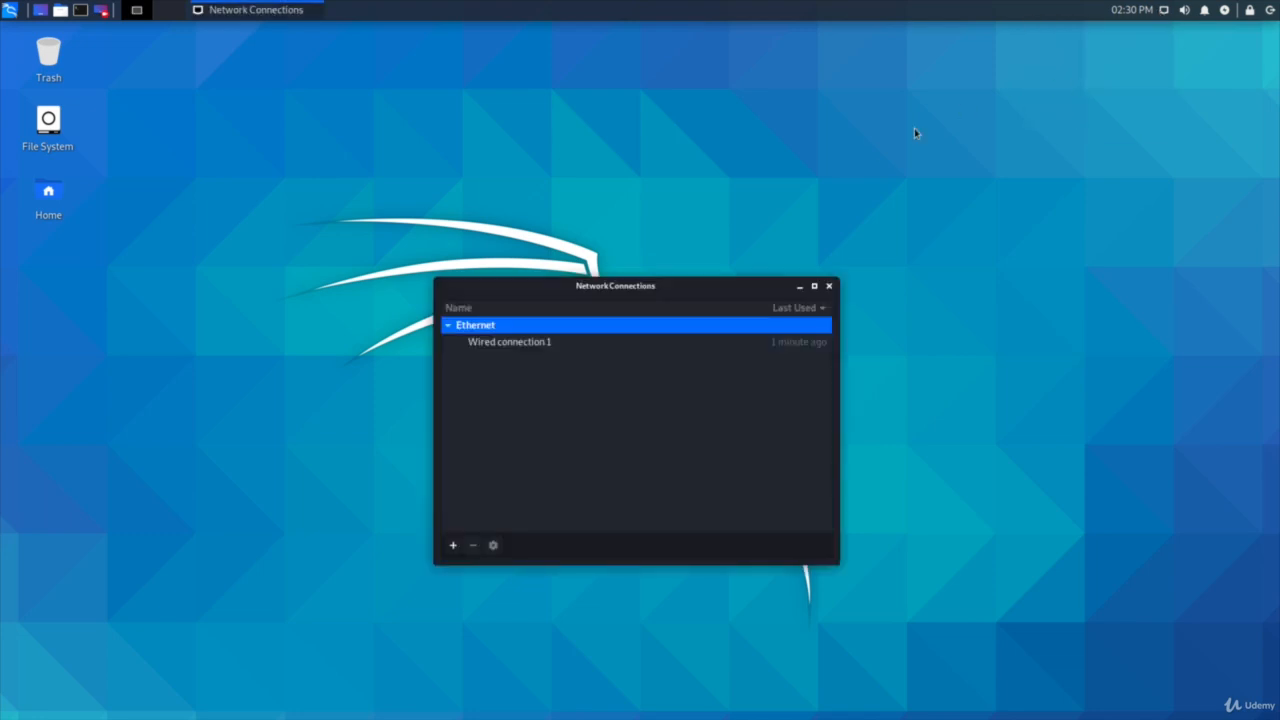
click(590, 341)
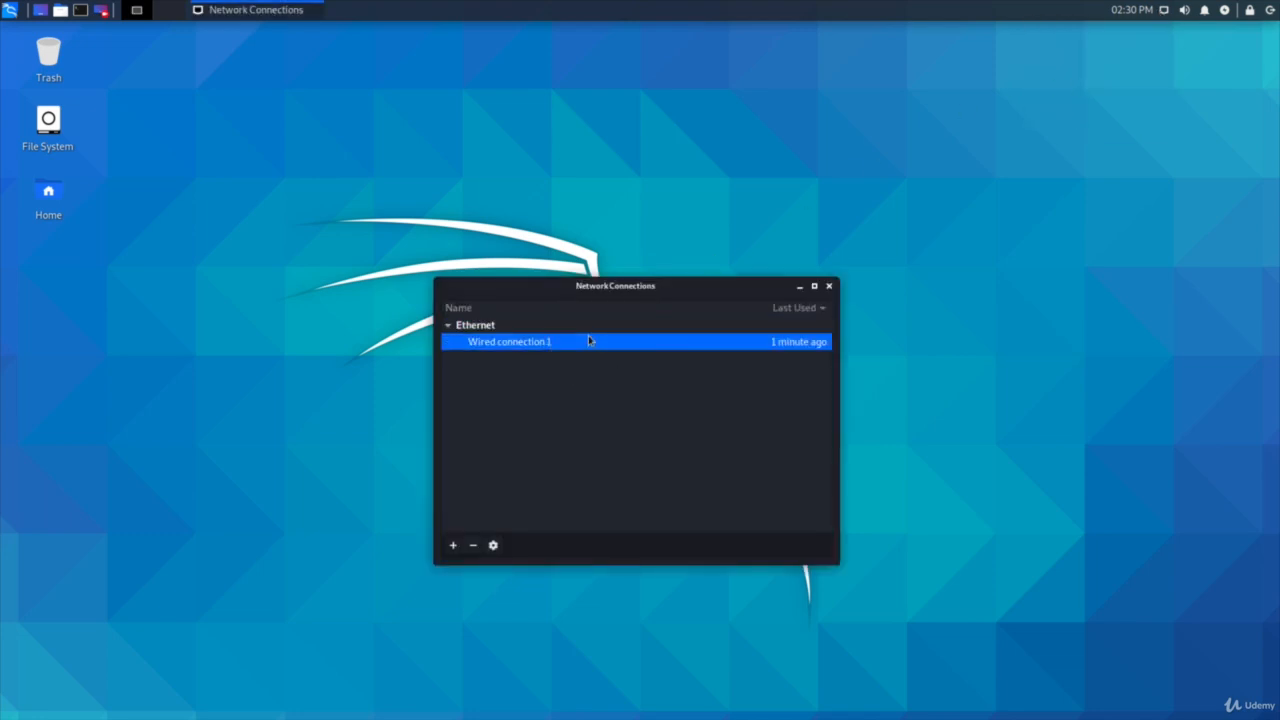
click(491, 546)
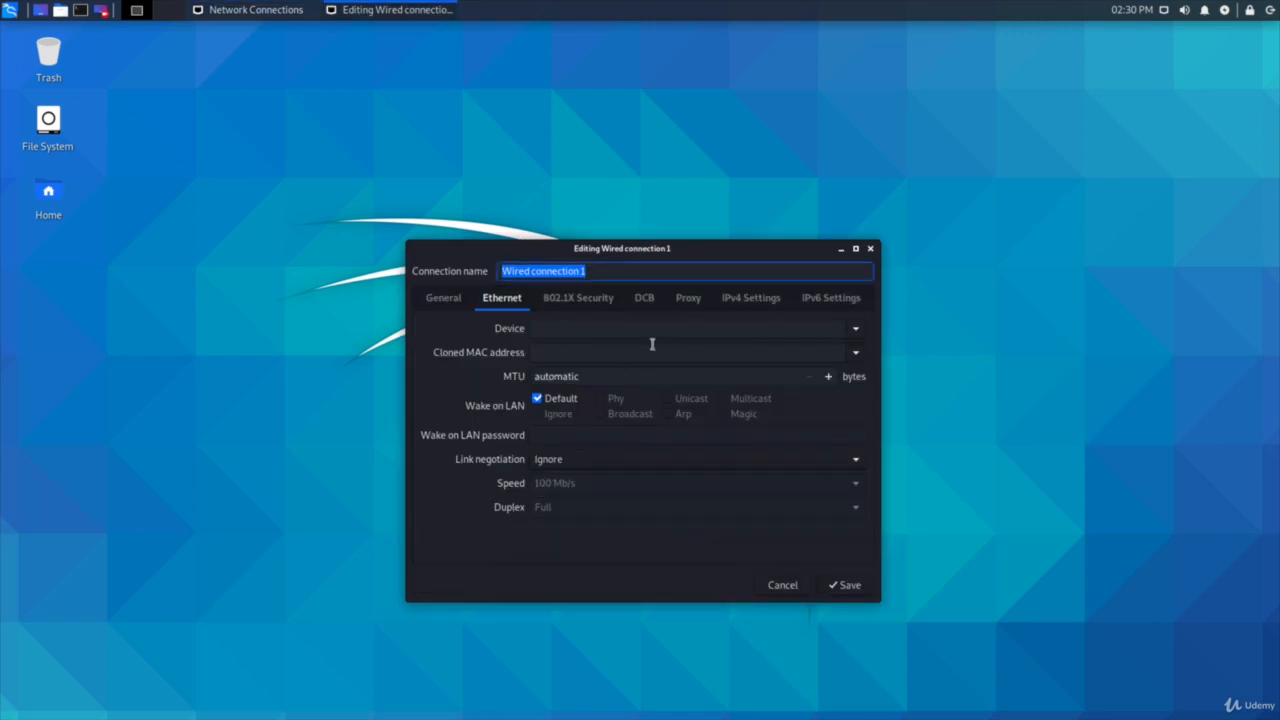
click(749, 306)
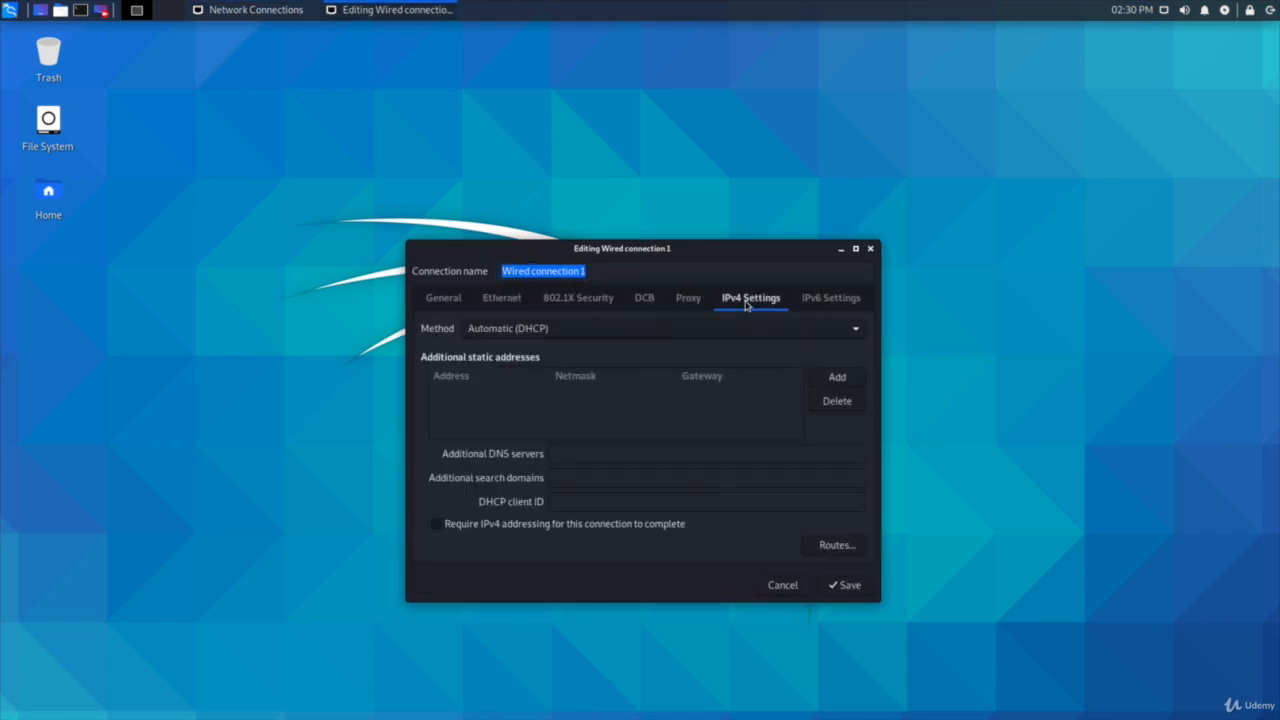
click(523, 331)
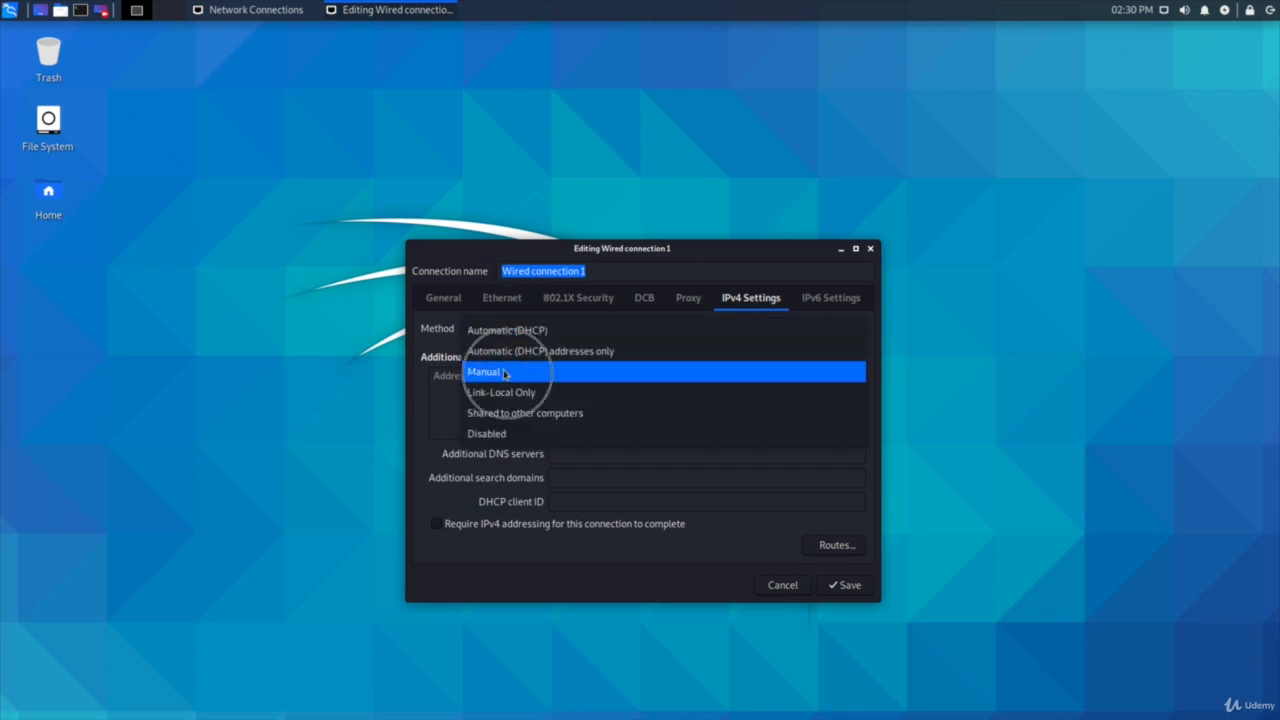
click(505, 373)
Step: Add a static IPv4 address of 172.16.131.225 to Wired connection 1
click(837, 377)
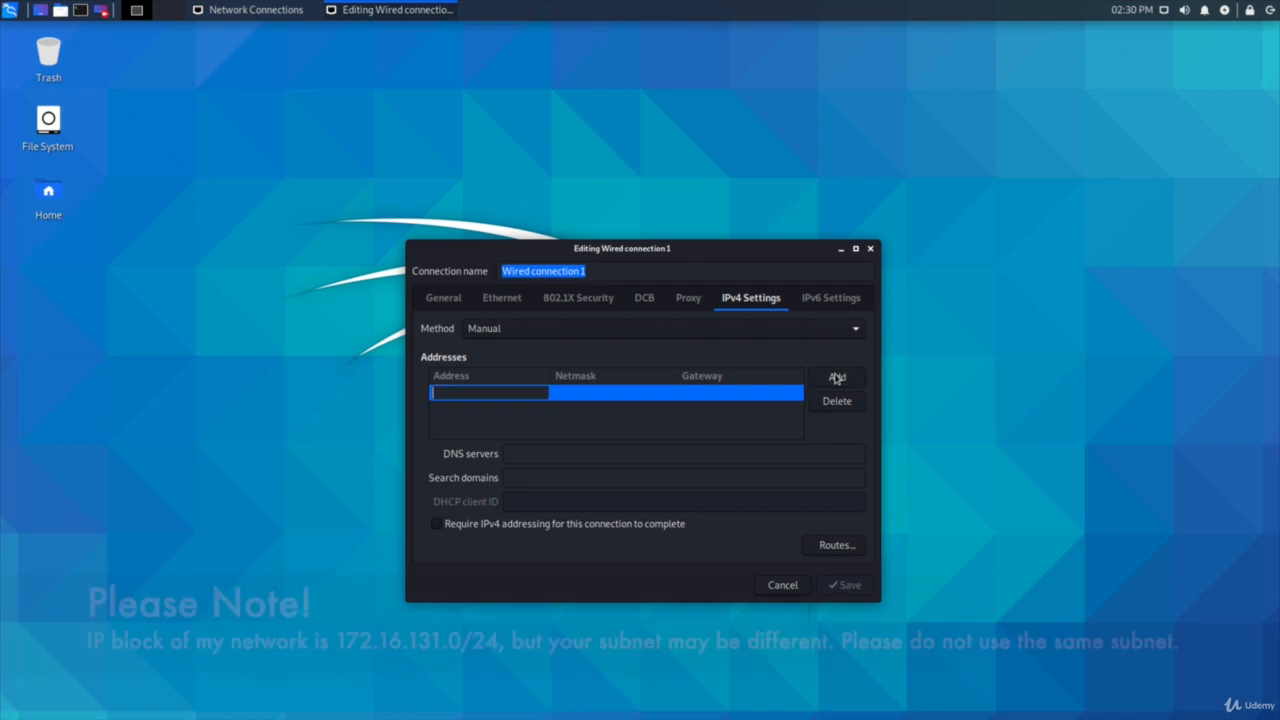
text(172)
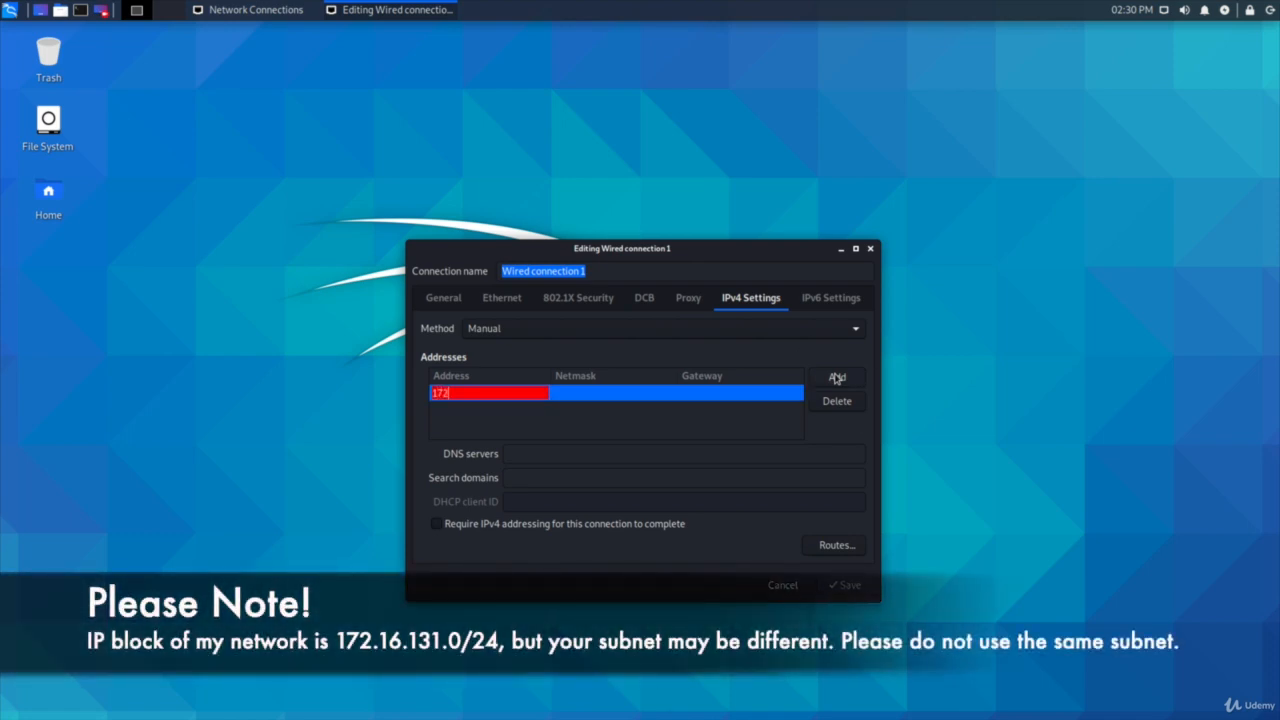
text(.16.131.)
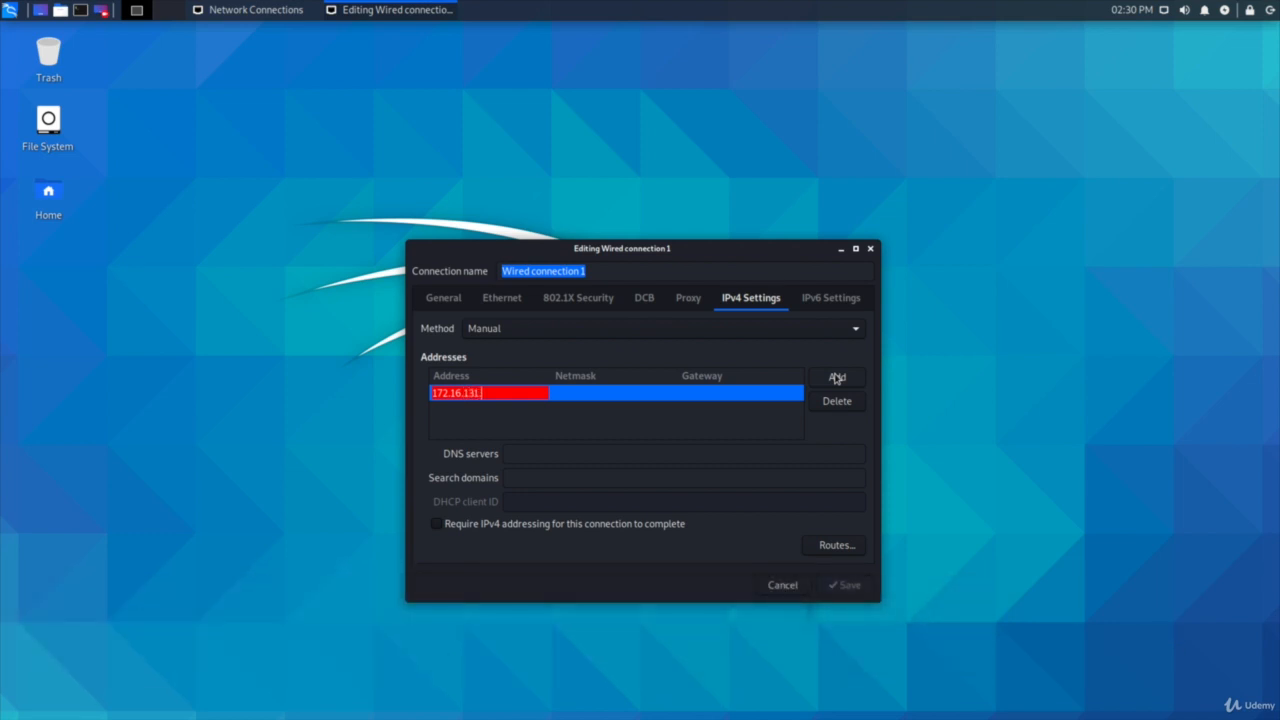
text(225)
key(Tab)
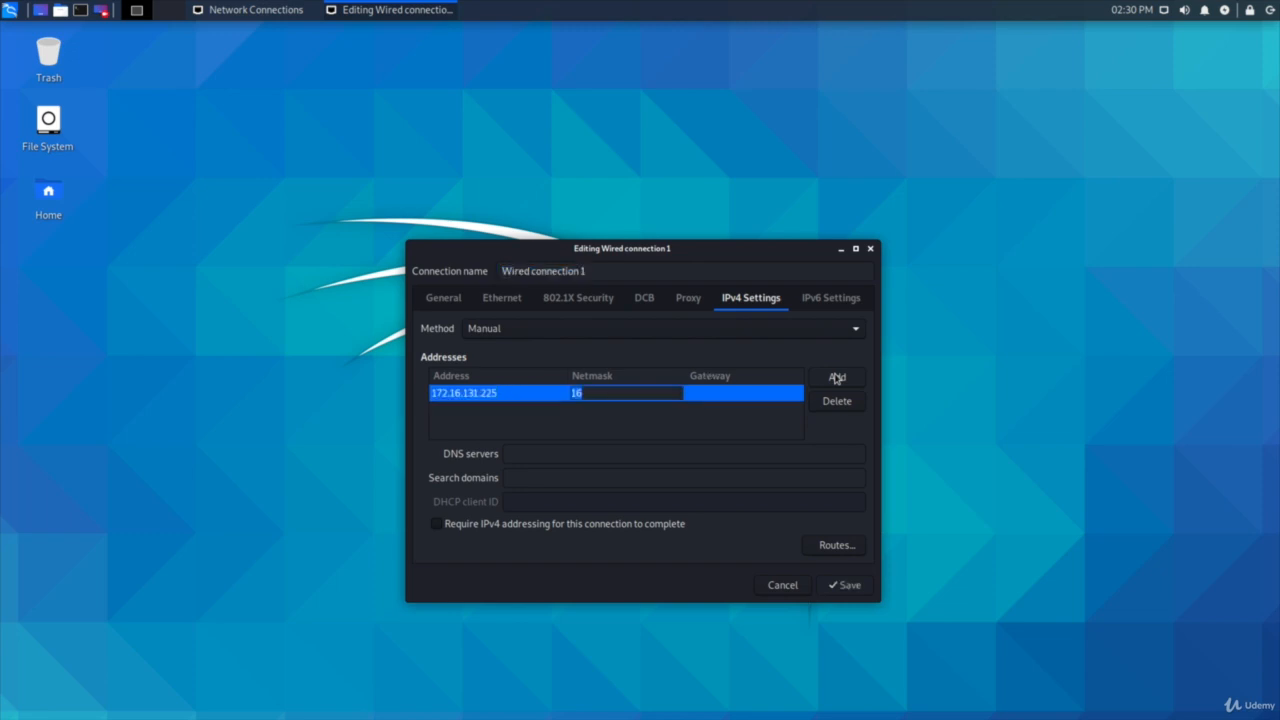
Step: Give the static address in Wired connection 1 a netmask of 255.255.255.0 and a gateway of 172.16.131.2
text(255)
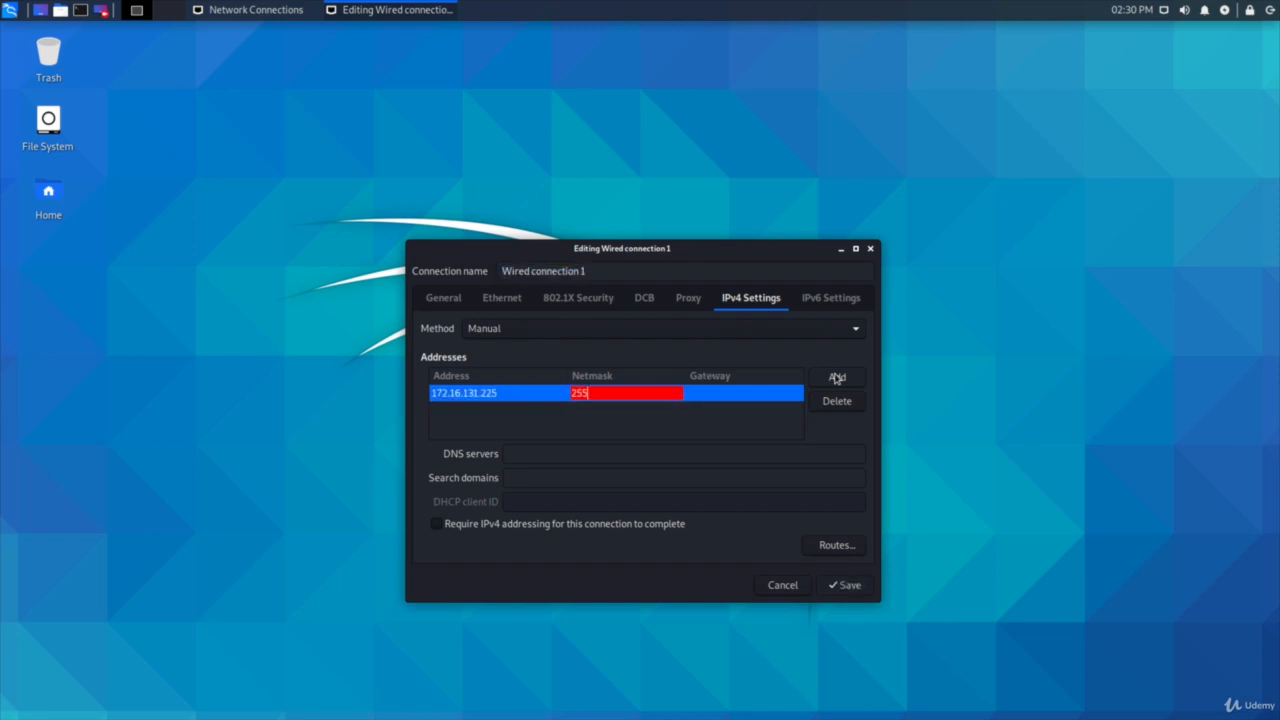
text(.255.255.0)
key(Tab)
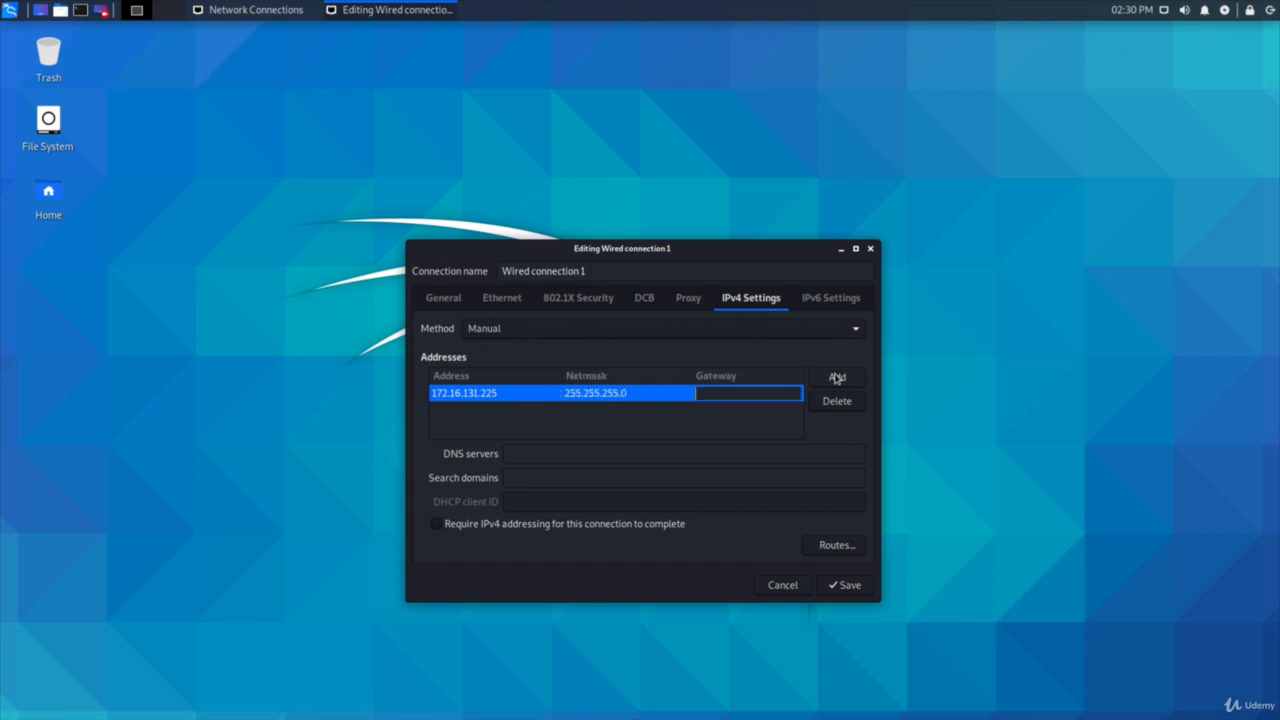
text(1)
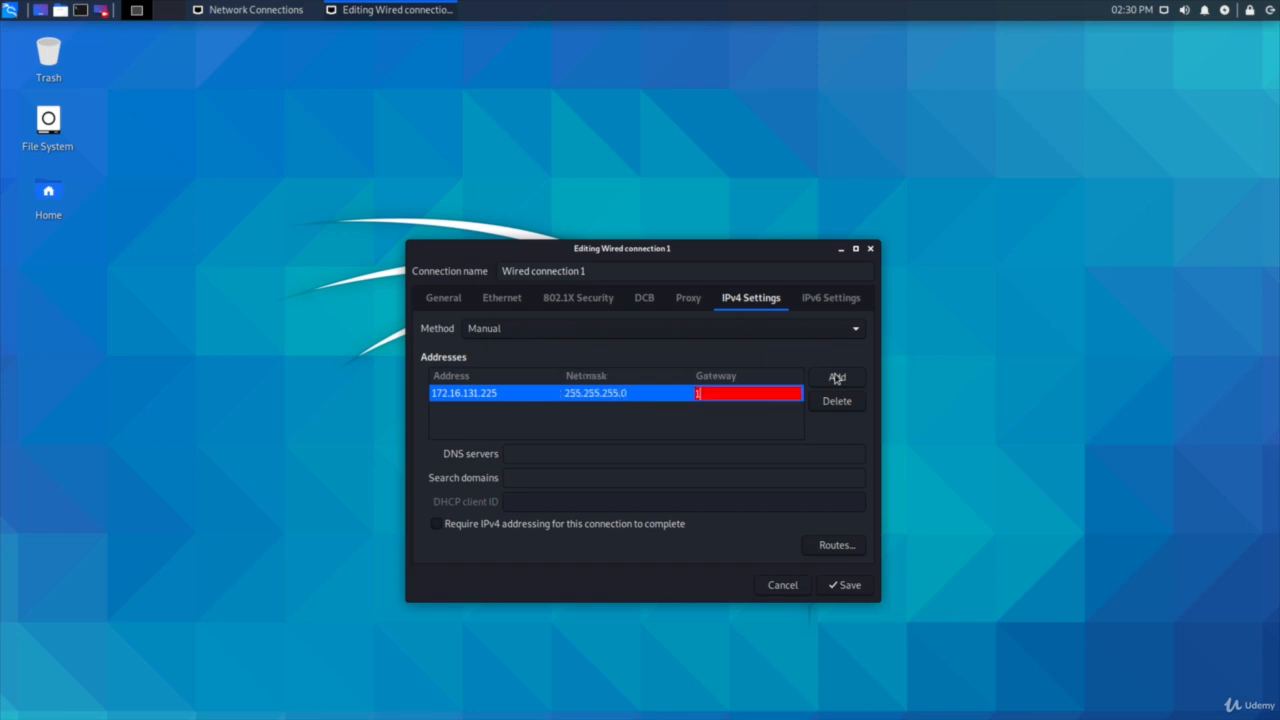
text(72.16.131.2)
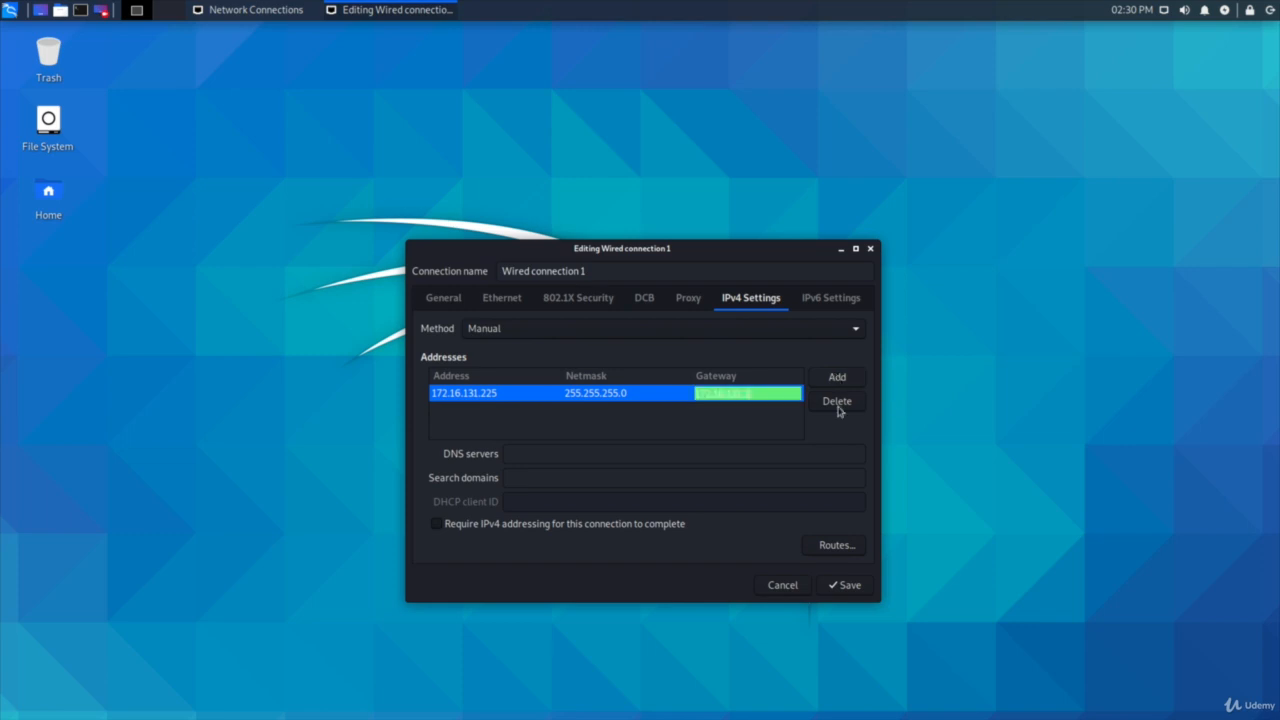
click(689, 433)
Step: Set the DNS server of Wired connection 1 to 8.8.8.8
click(555, 452)
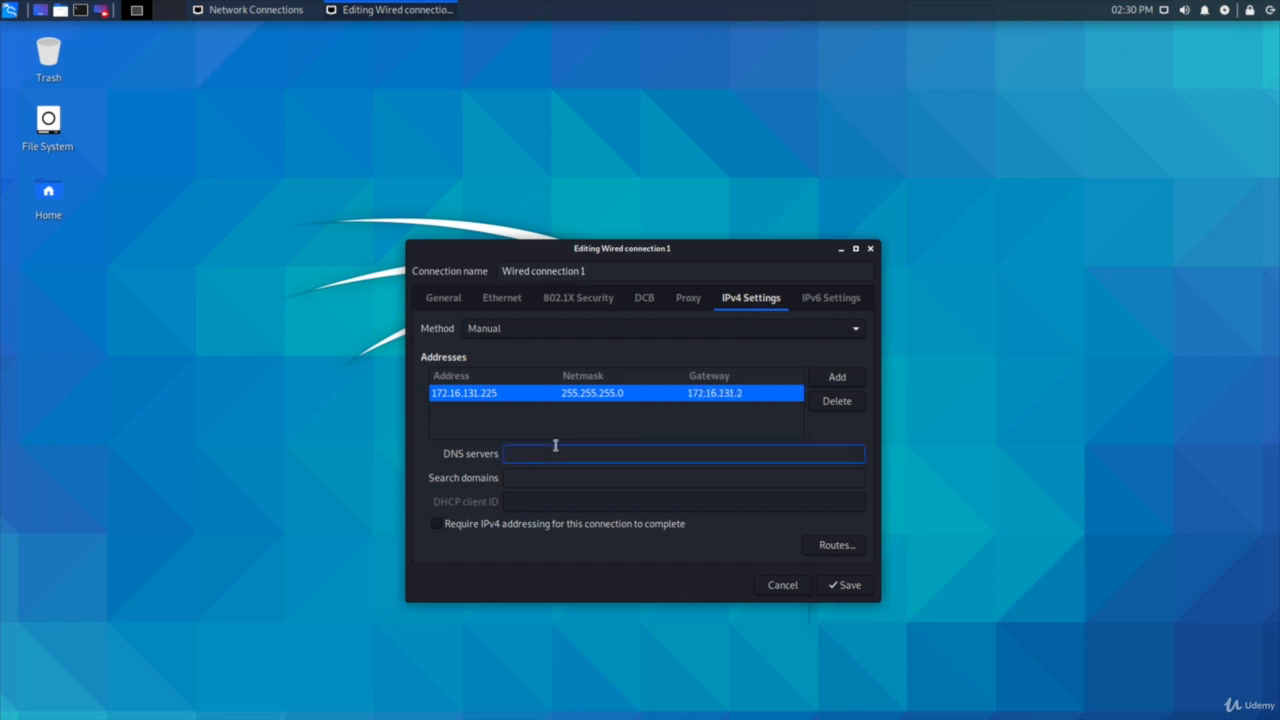
text(8.8.8.8)
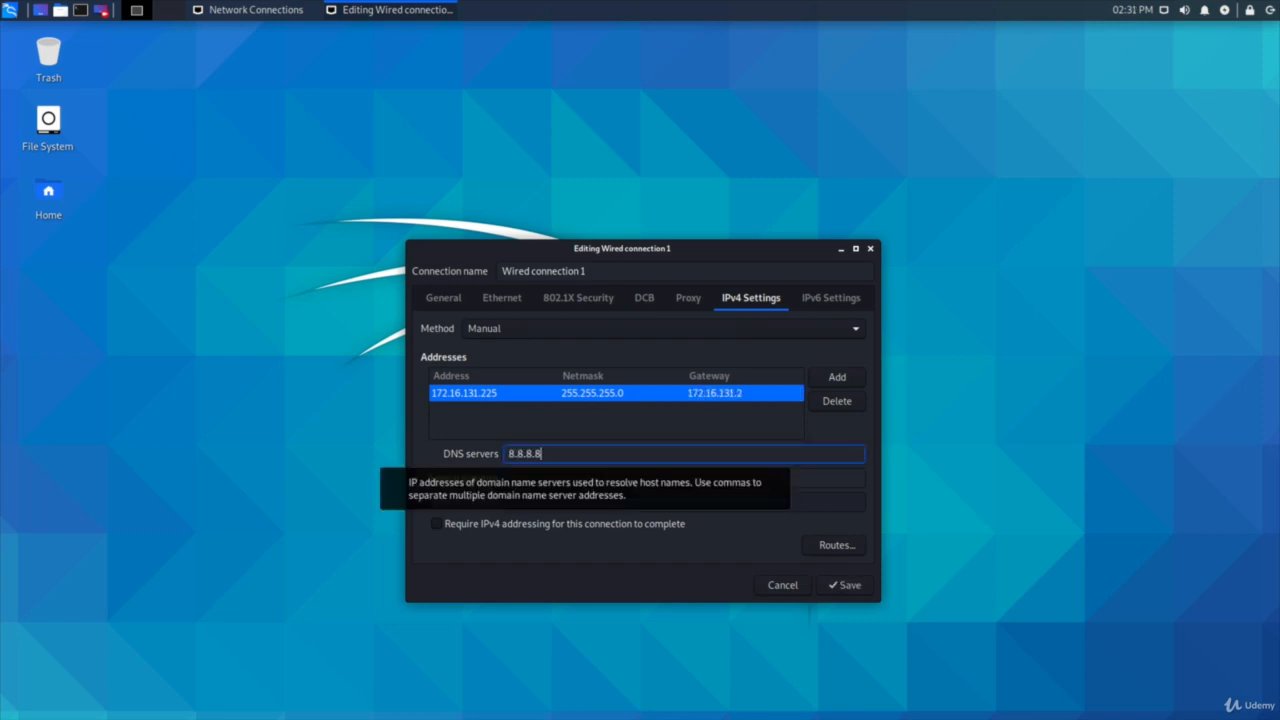
click(573, 424)
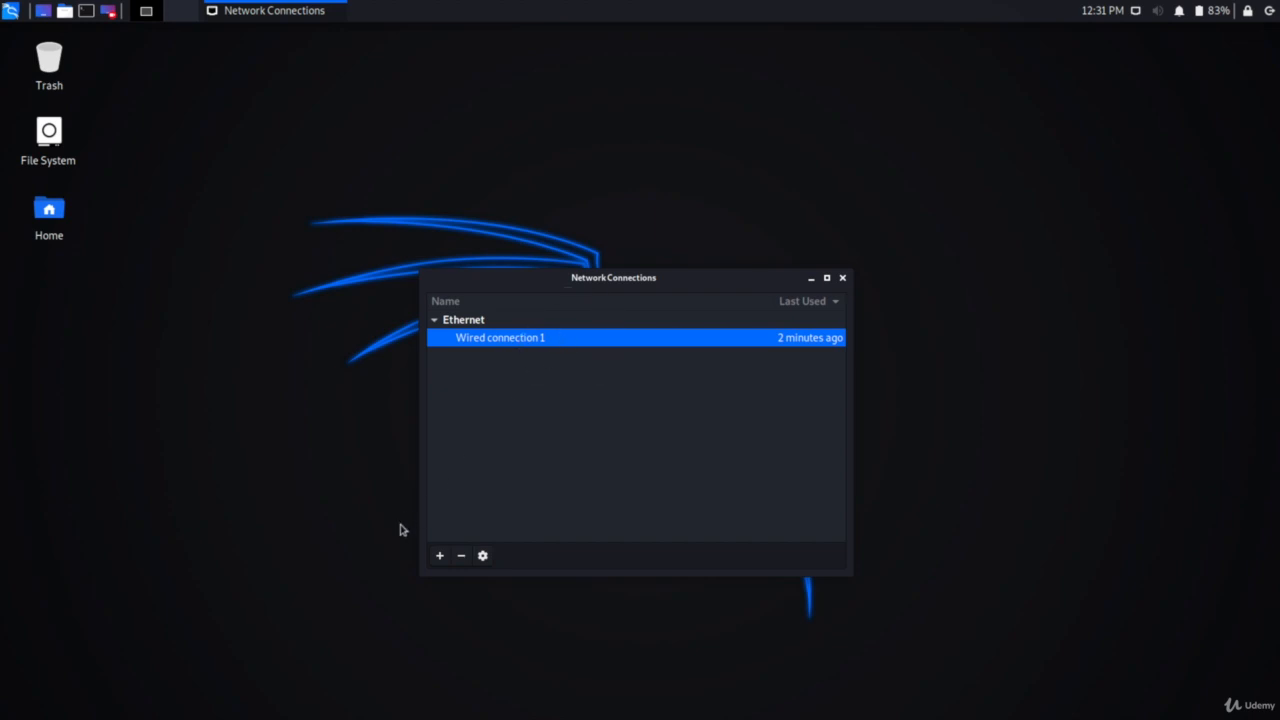
Step: Open the IPv4 settings of Wired connection 1, save the connection and close the network connections window
click(482, 555)
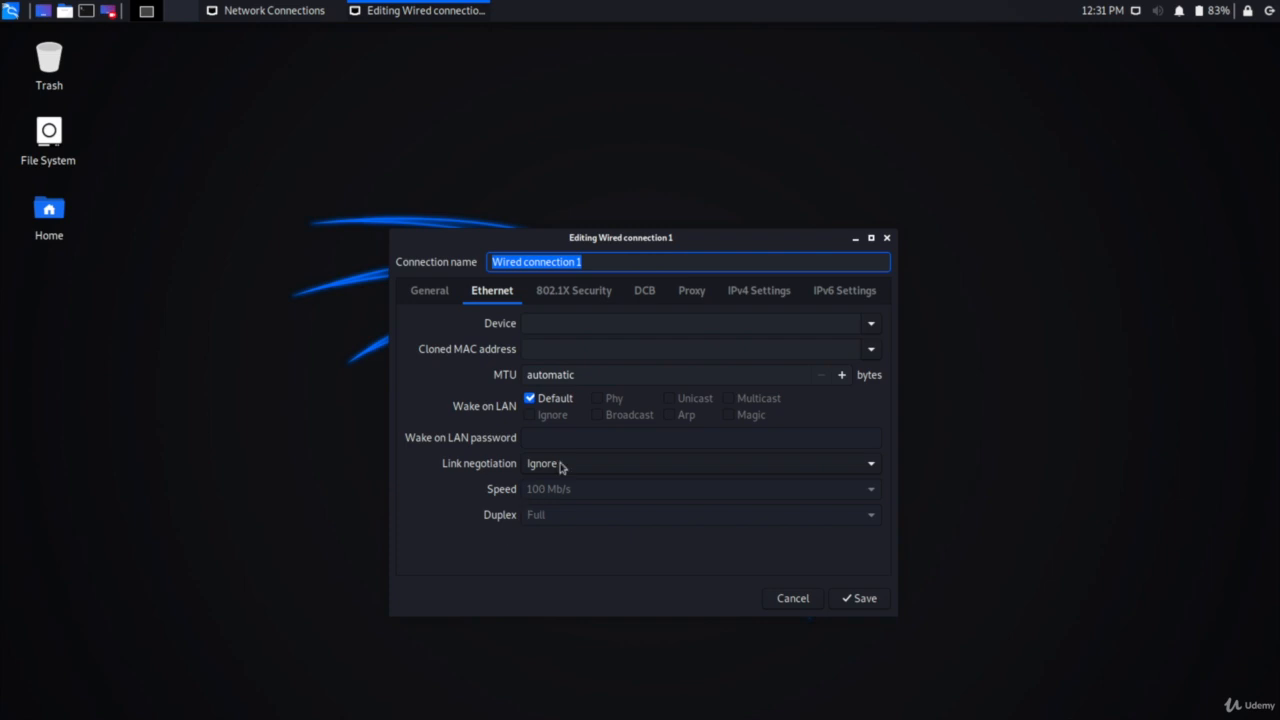
click(752, 298)
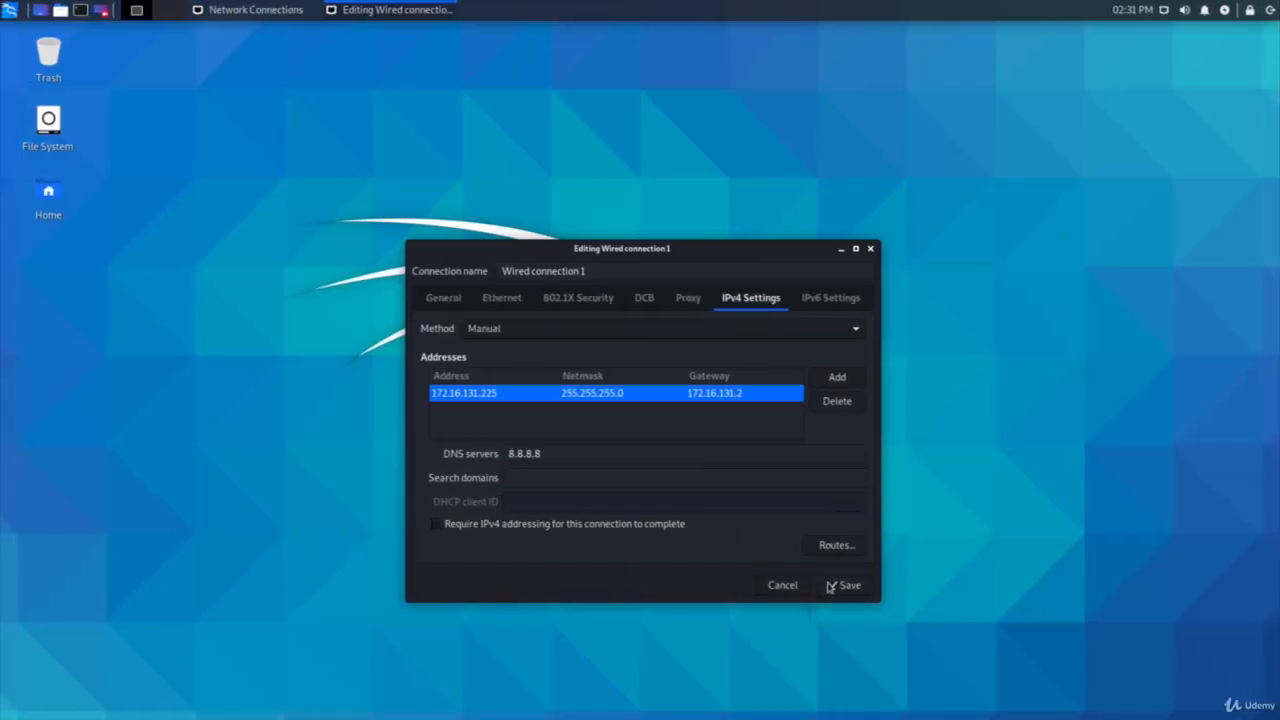
click(843, 585)
click(828, 287)
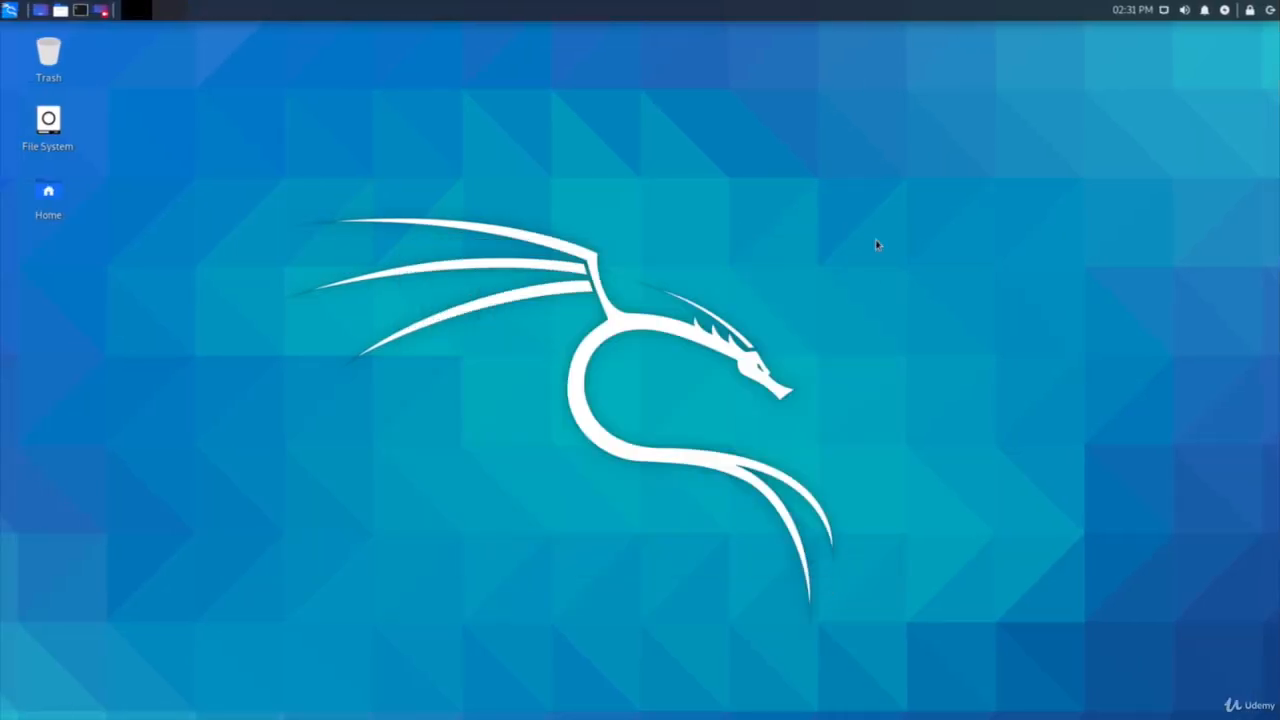
Step: Restart Kali and log back in with the username and the account password
click(1266, 11)
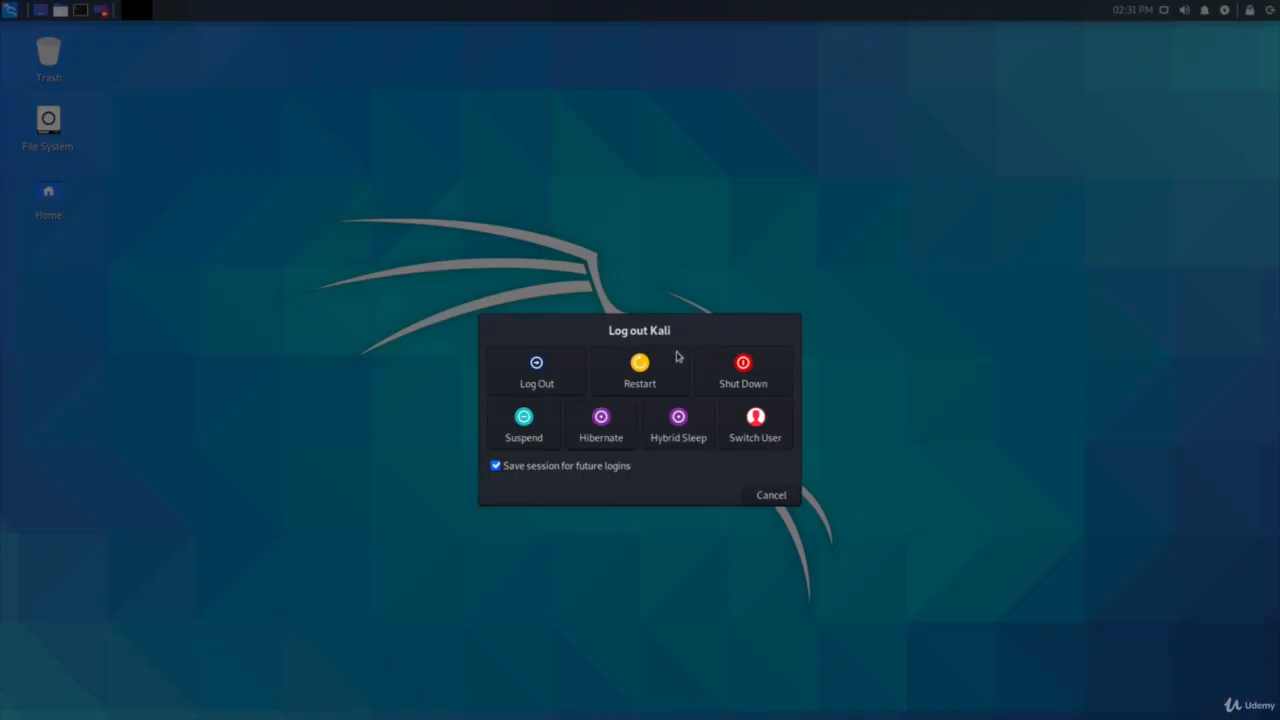
click(651, 375)
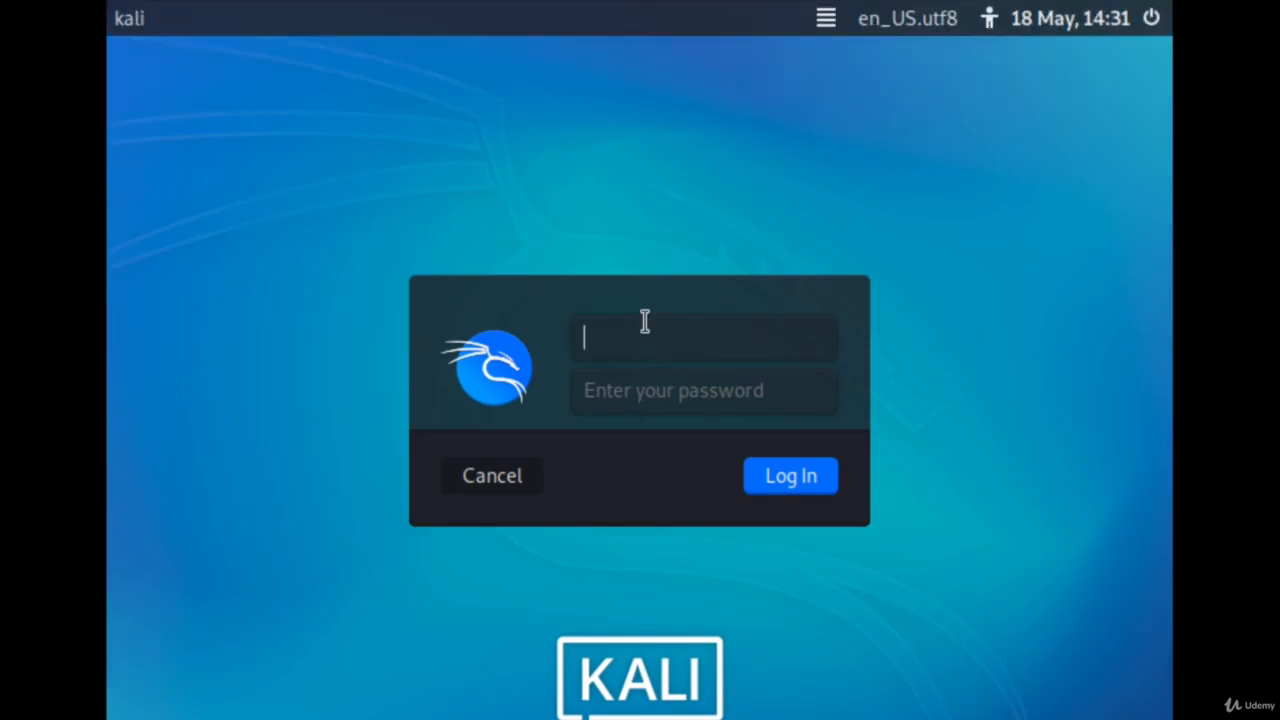
text(kali)
key(Tab)
text(kali)
key(Return)
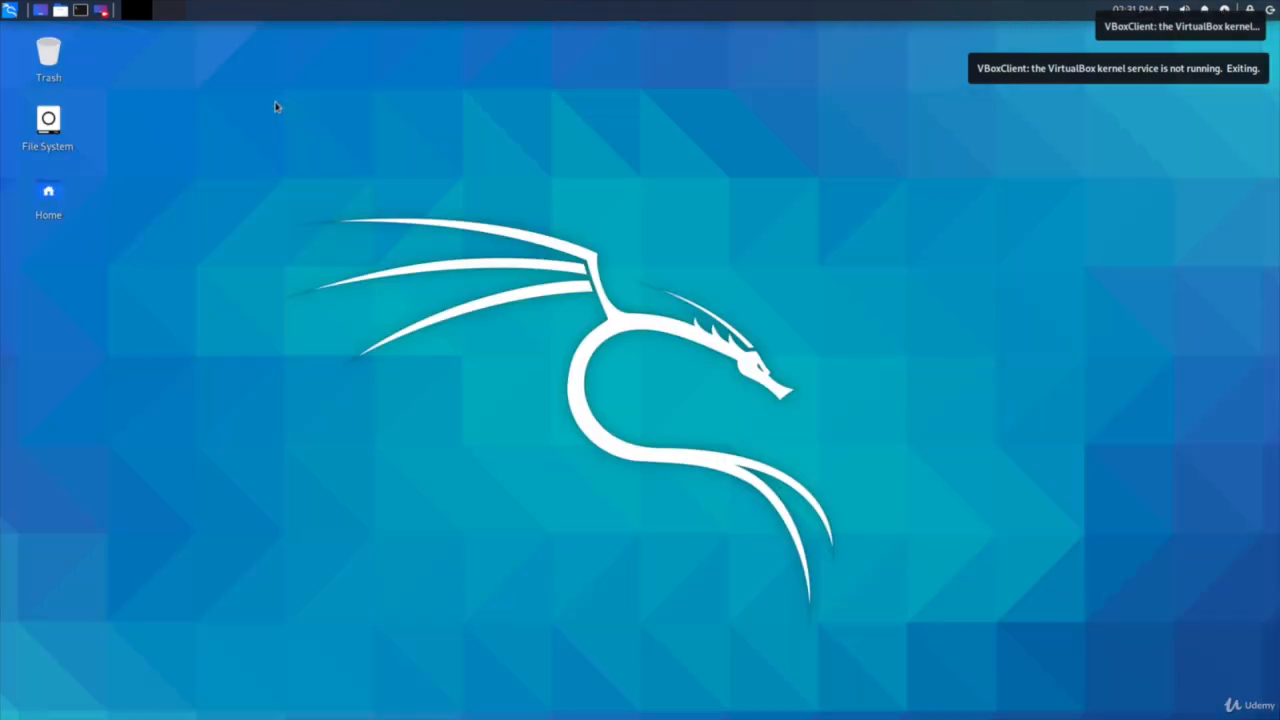
Step: Run "sudo ifconfig" in a new terminal, supplying the sudo password, and highlight the eth0 IPv4 address
click(81, 8)
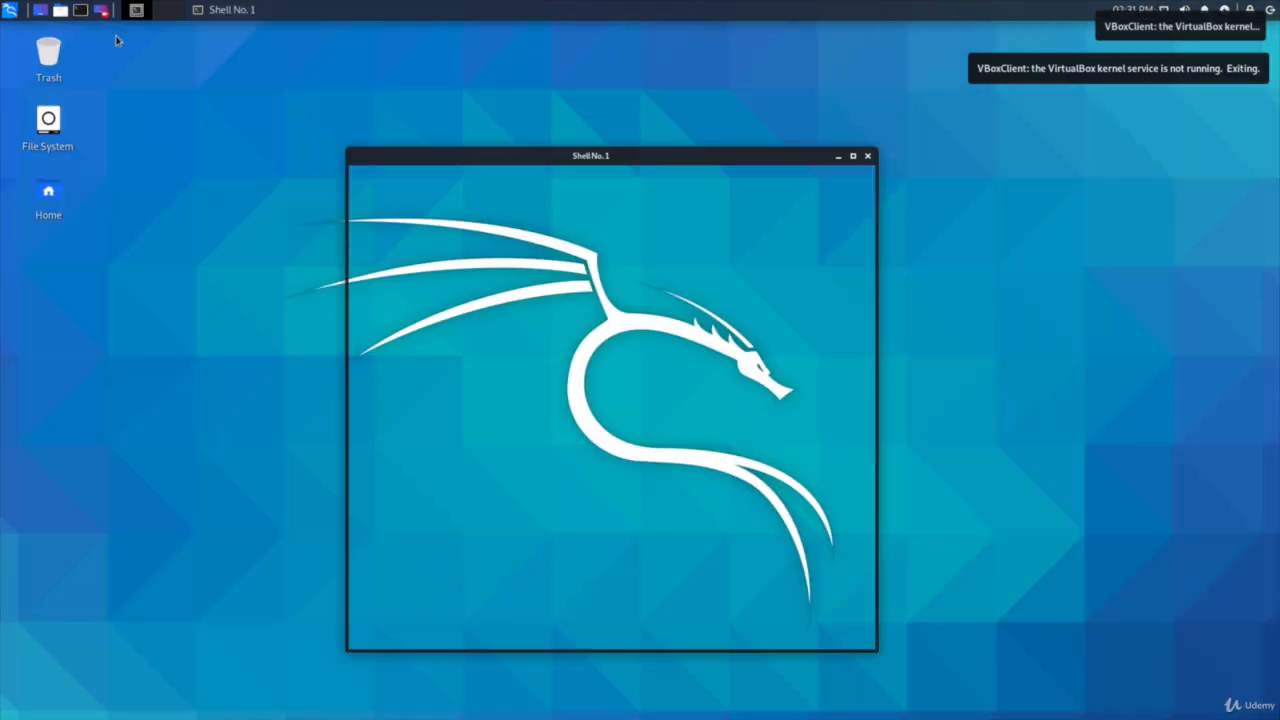
text(sudo)
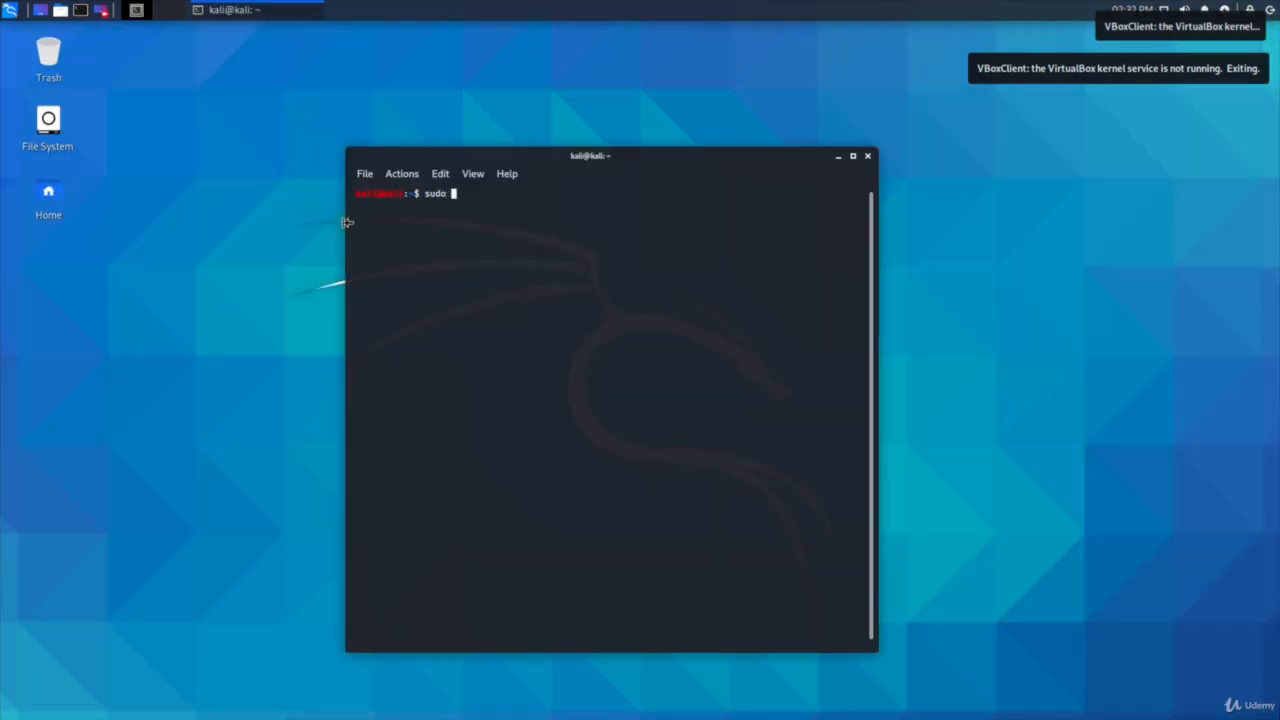
text( ifconfig)
key(Return)
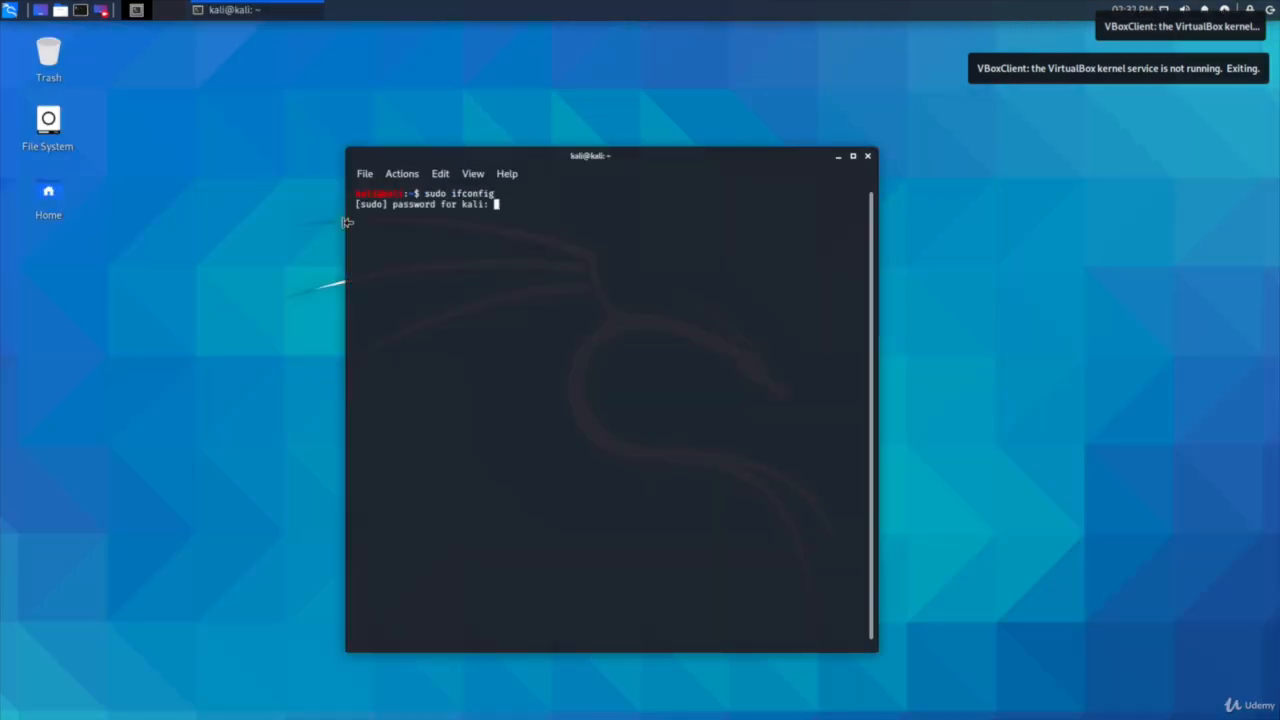
text(kali)
key(Return)
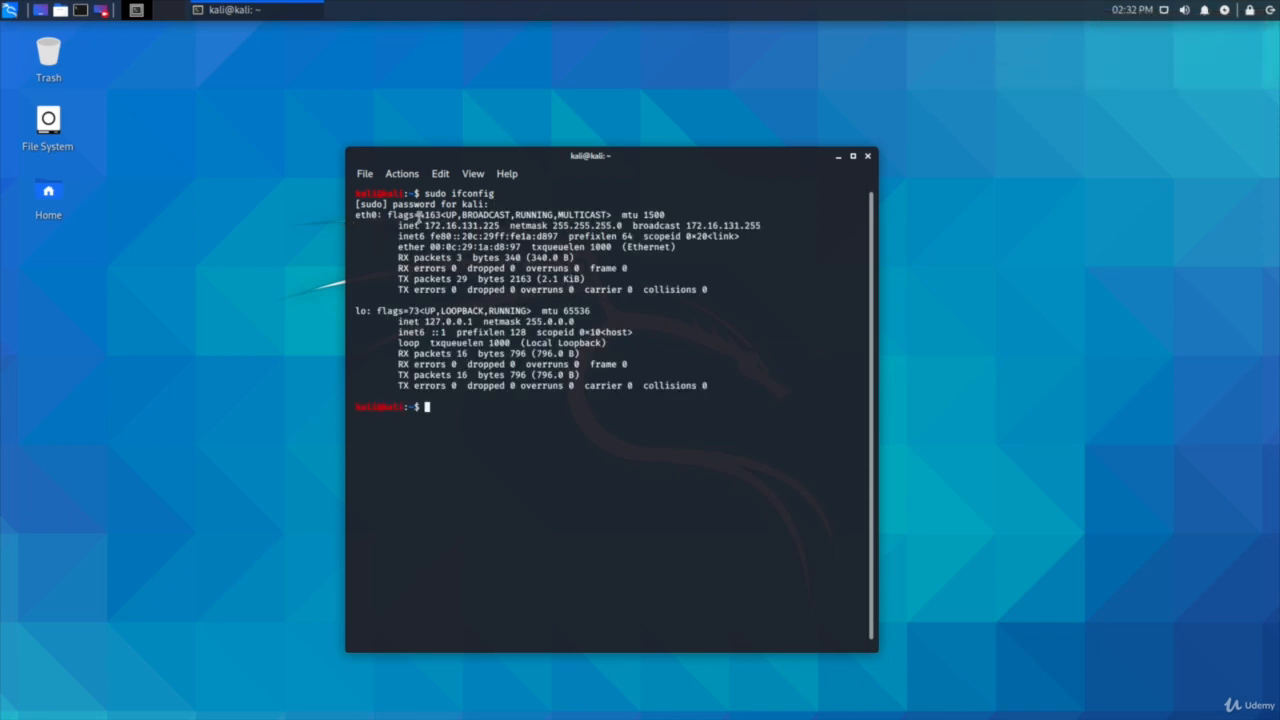
drag(424, 222, 497, 218)
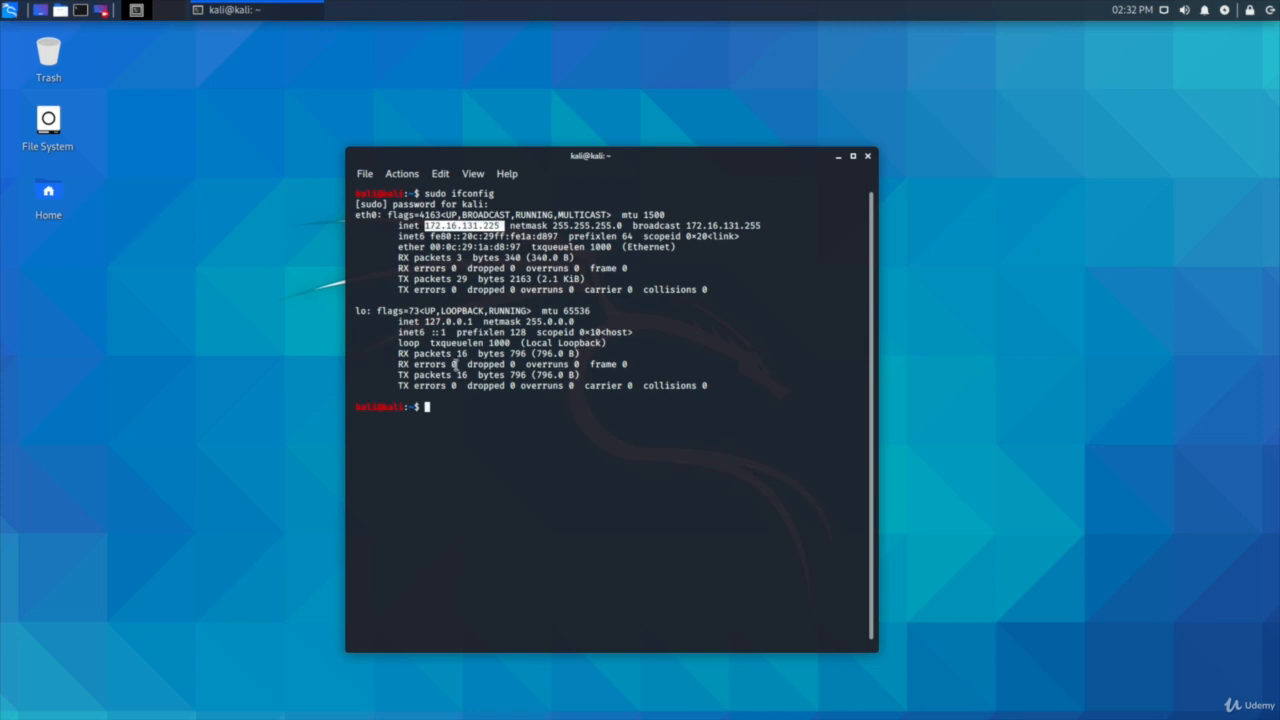
Step: Test internet connectivity with "ping 8.8.8.8" in the terminal and stop it after several replies
click(443, 401)
text(pin)
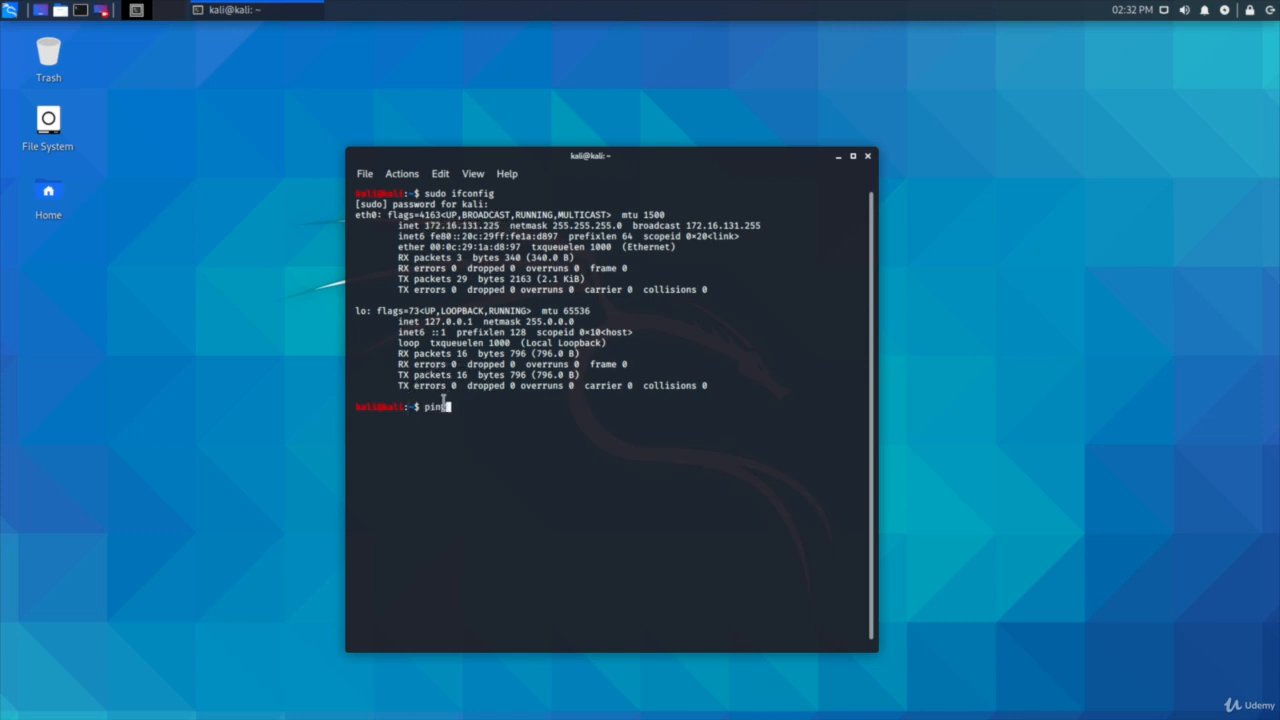
text(g 8.8.8.8)
key(Return)
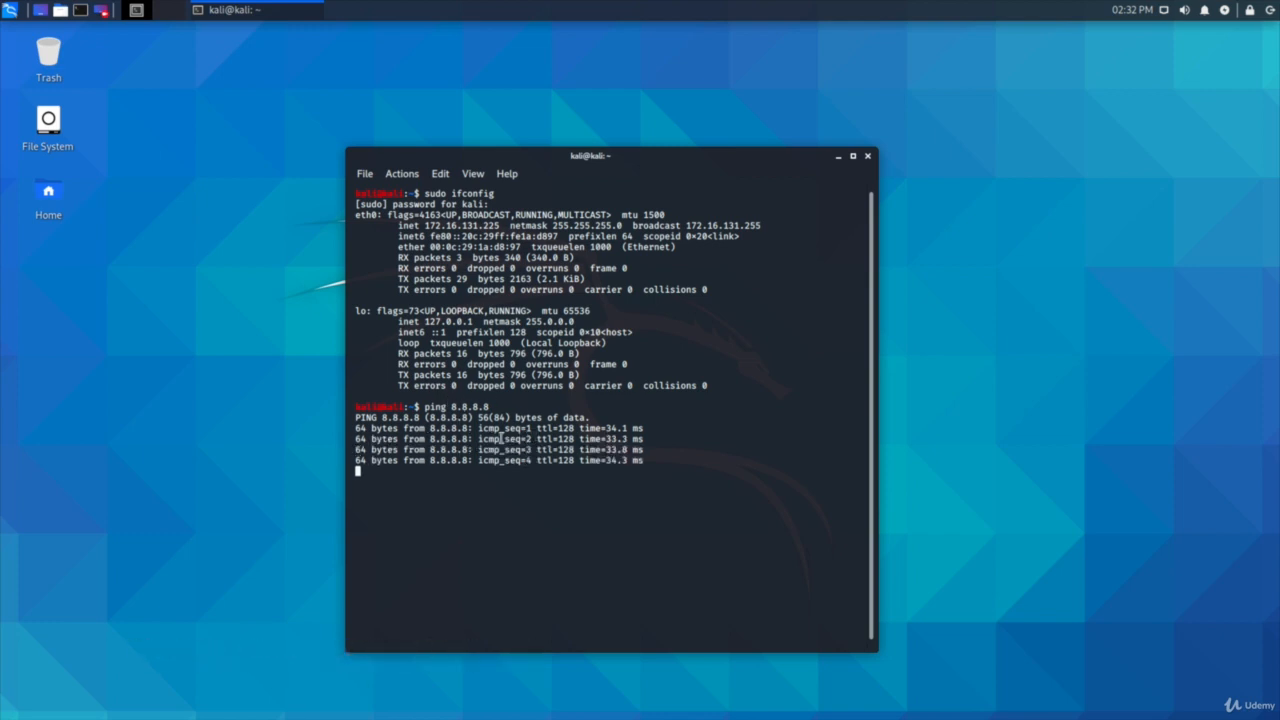
key(ctrl+c)
Step: Launch the web browser and open the bookmarked Kali Docs page to check web access
key(super)
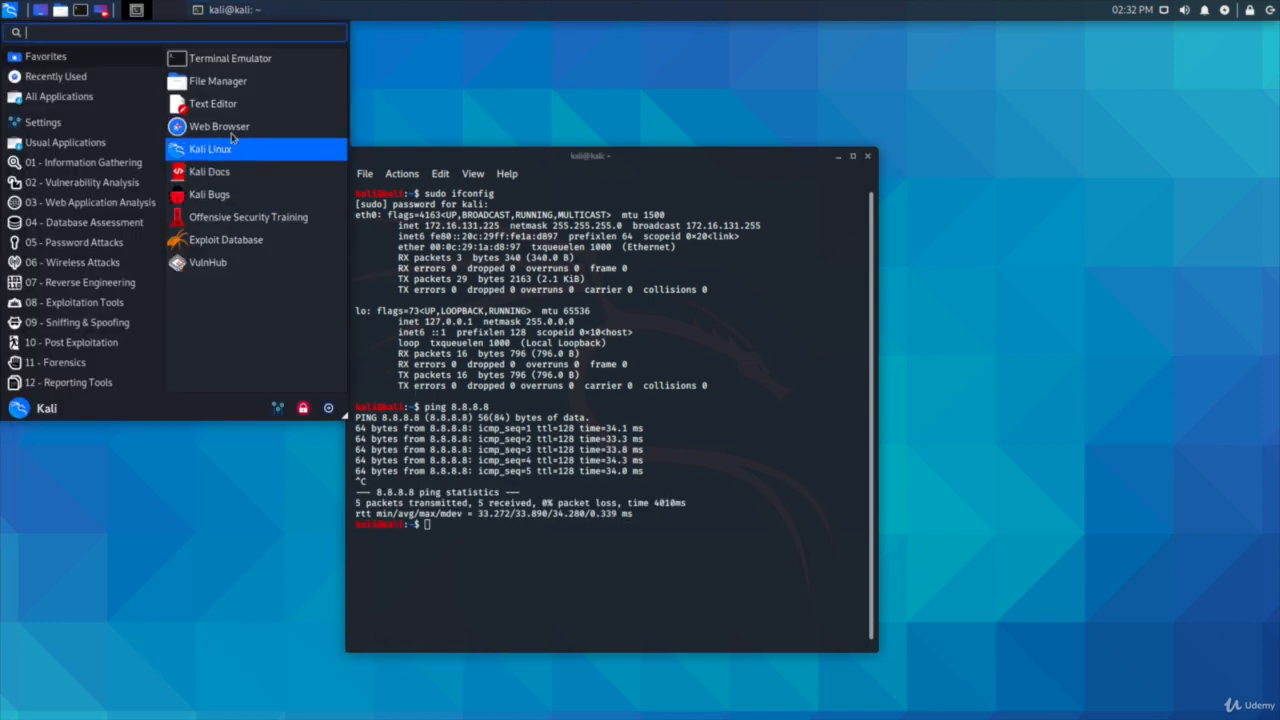
click(108, 78)
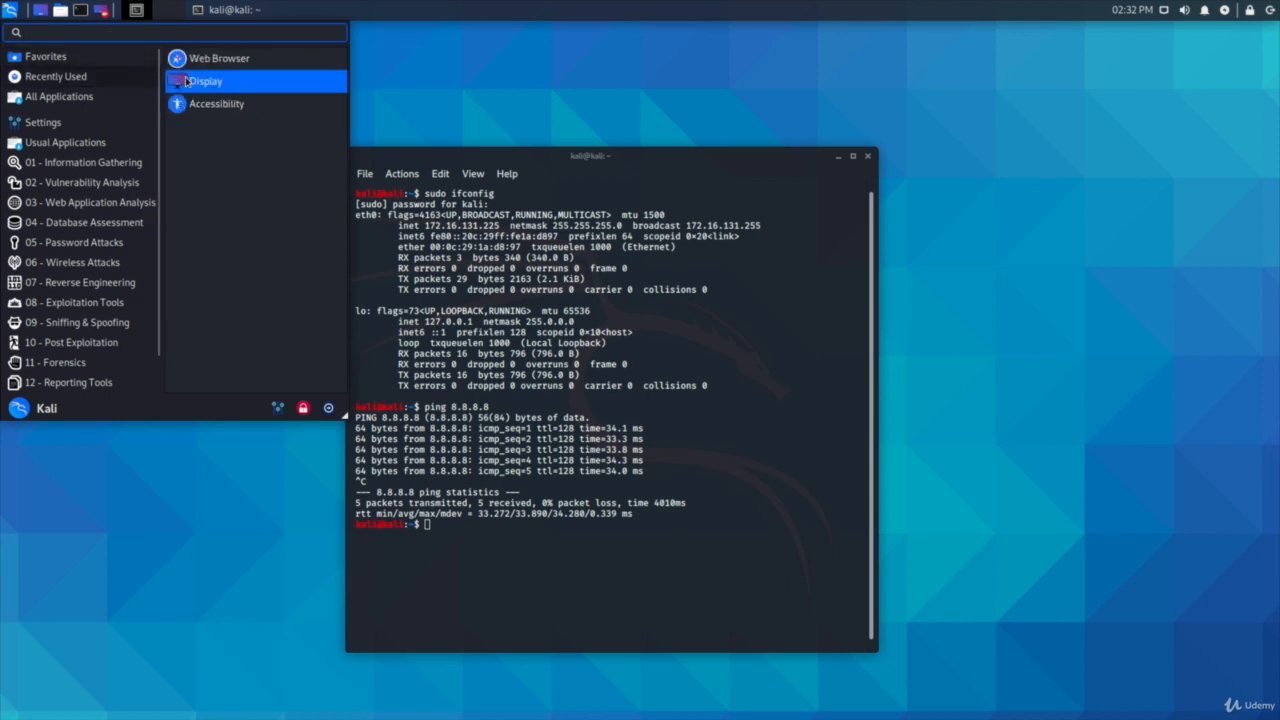
click(226, 64)
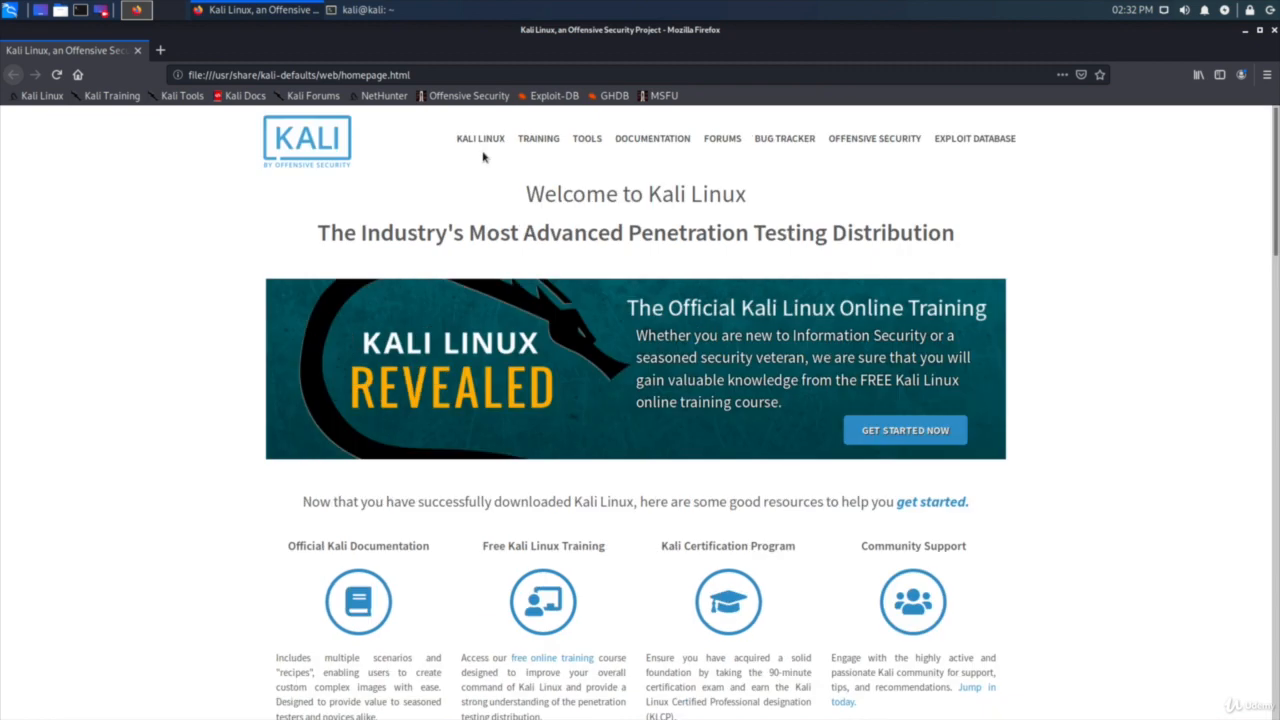
click(238, 97)
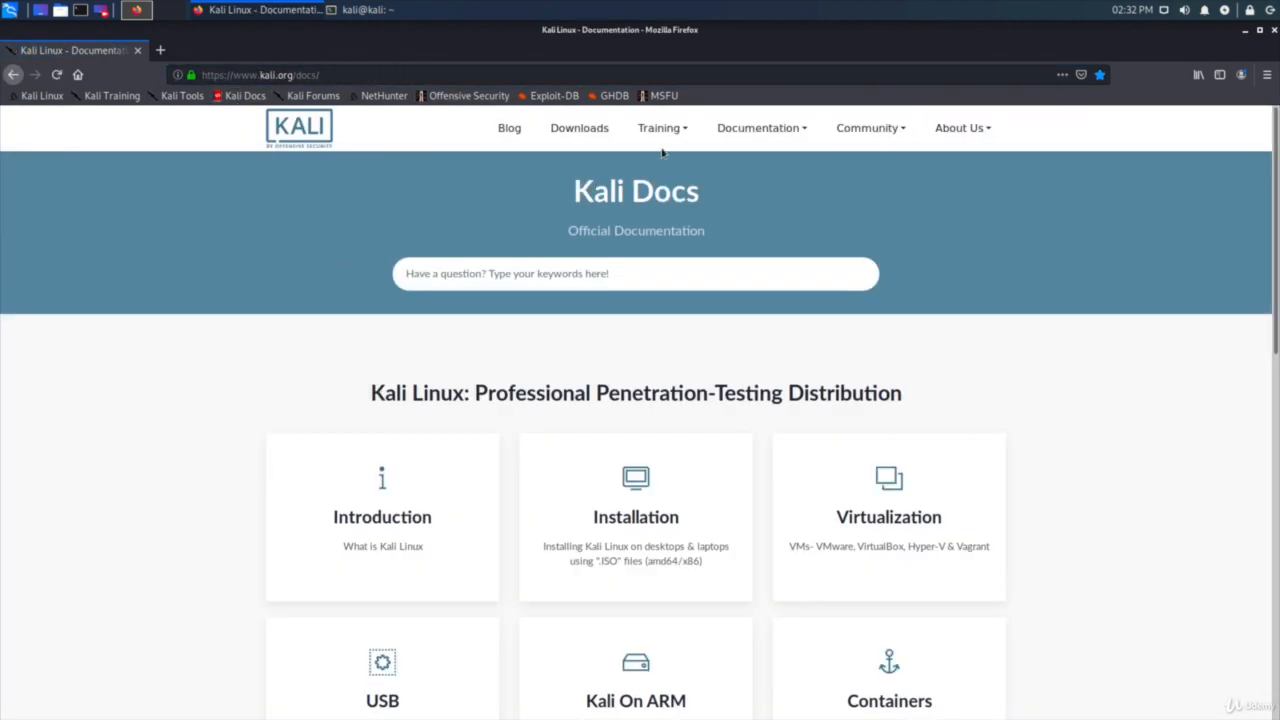